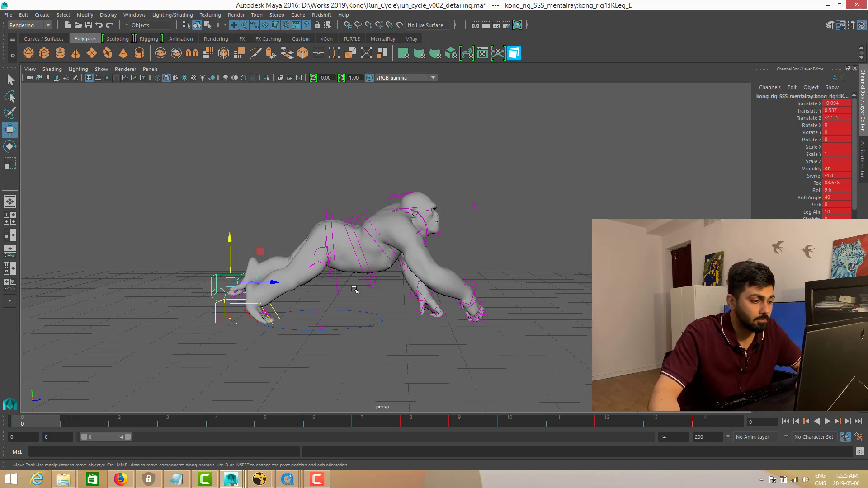
Step: Go to frame 7 of the run cycle and examine the ape's crouched pose from several side angles
left_click_drag(417, 320, 346, 301, "alt")
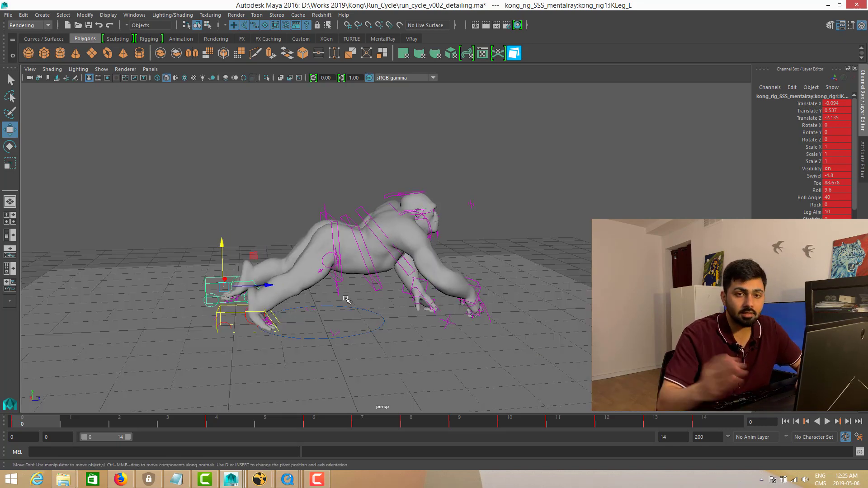
left_click(377, 425)
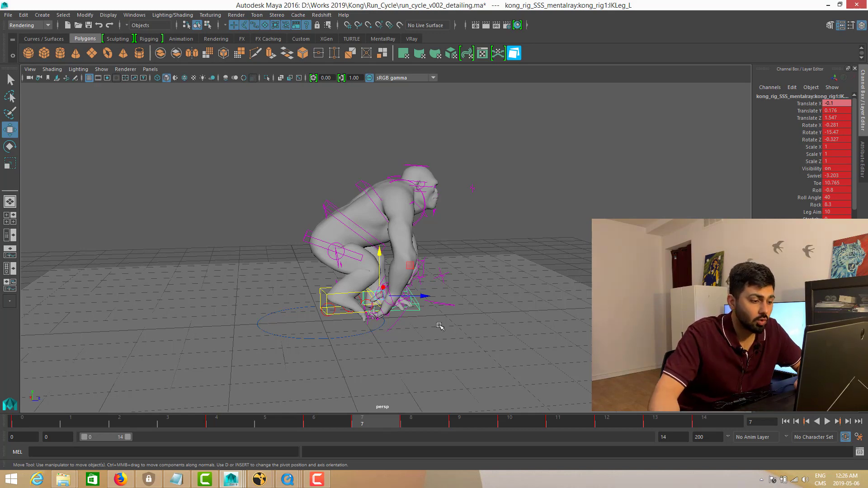
left_click_drag(527, 292, 482, 310, "alt")
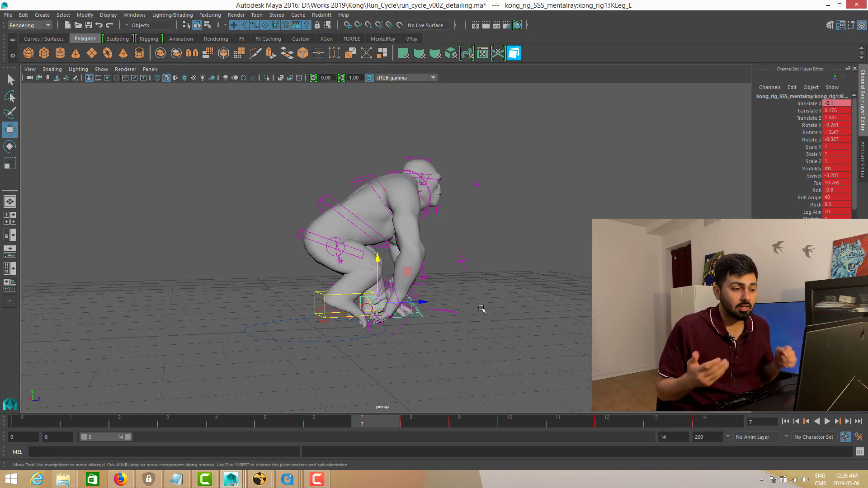
left_click_drag(482, 309, 477, 263, "alt")
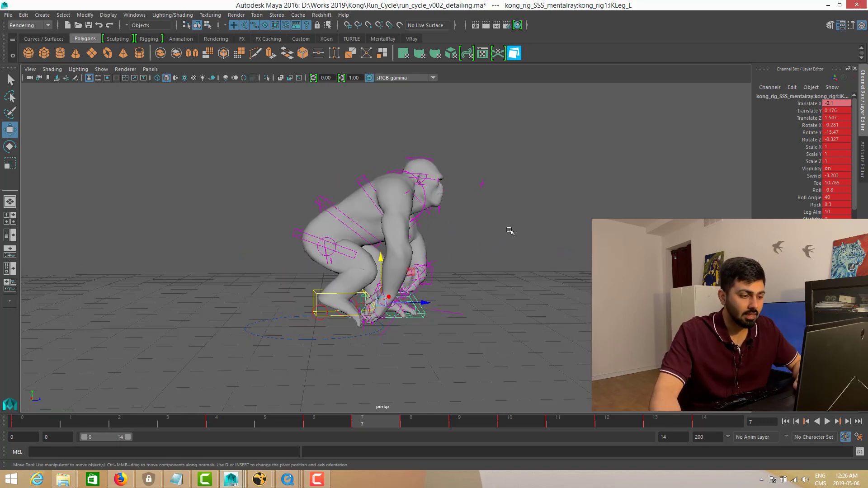
left_click_drag(510, 231, 468, 221, "alt")
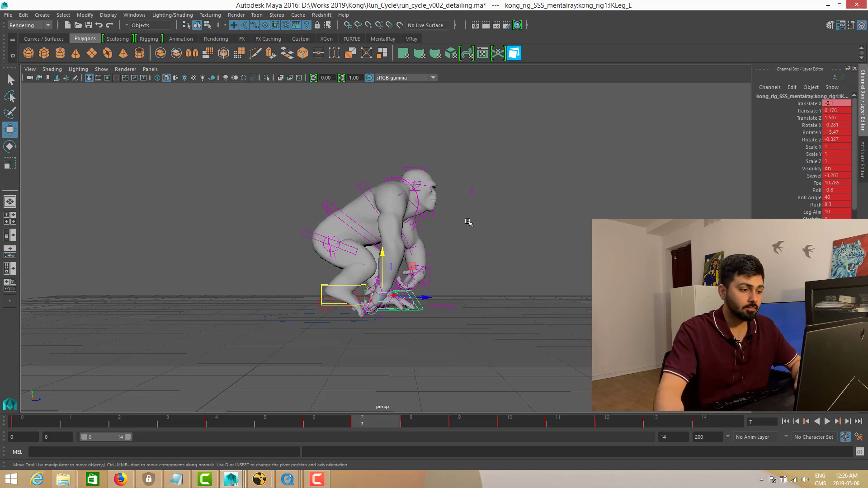
left_click_drag(407, 200, 442, 416, "alt")
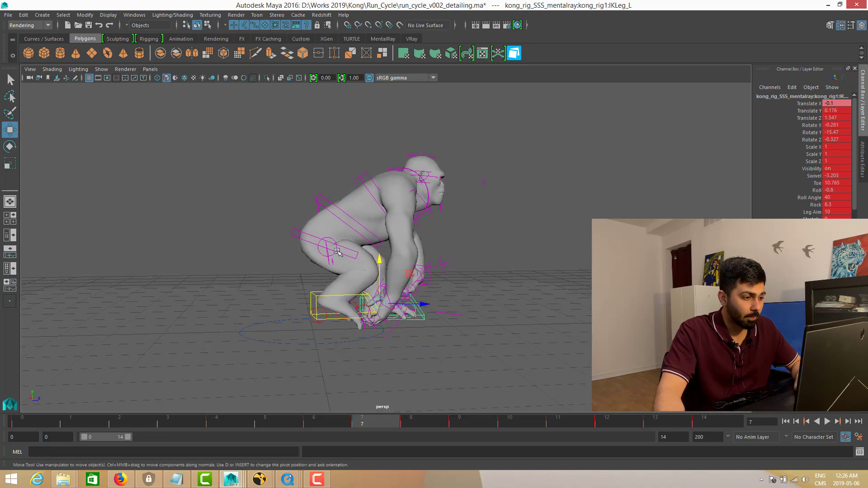
left_click_drag(365, 233, 385, 207, "alt")
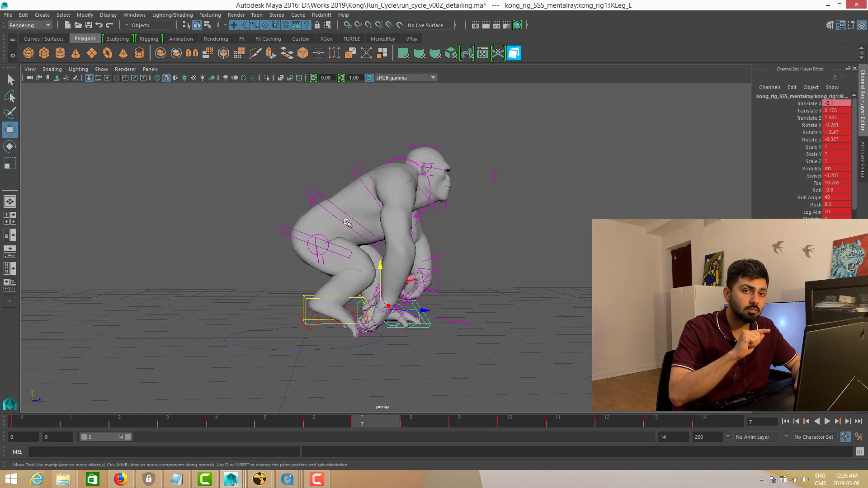
Step: Scrub between frames 0, 4 and 7 to compare the stretched, passing and crouched poses, ending on frame 4
left_click_drag(375, 426, 2, 435)
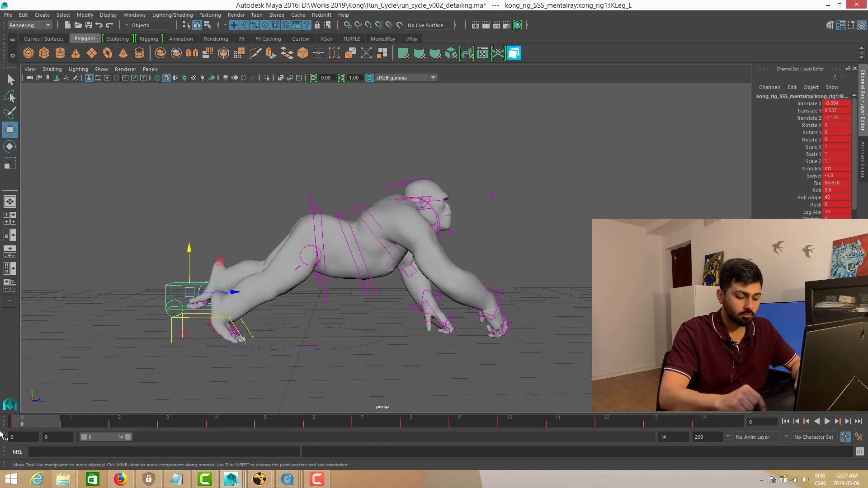
left_click_drag(87, 427, 372, 421)
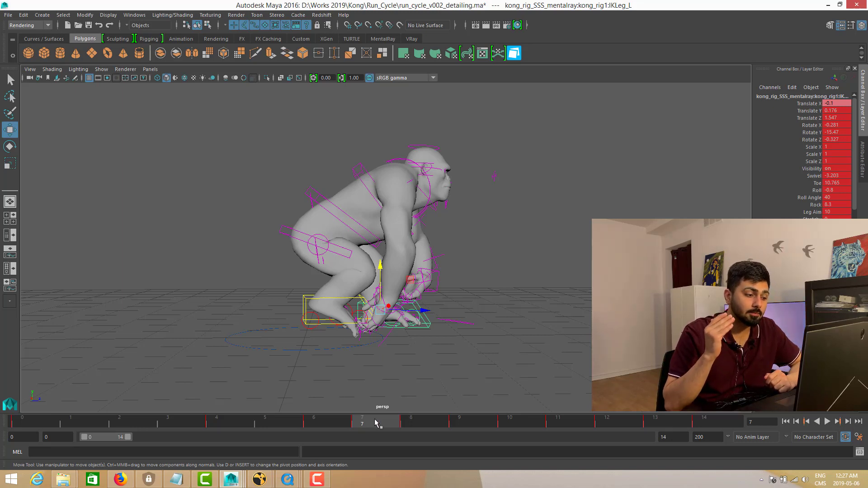
left_click(231, 421)
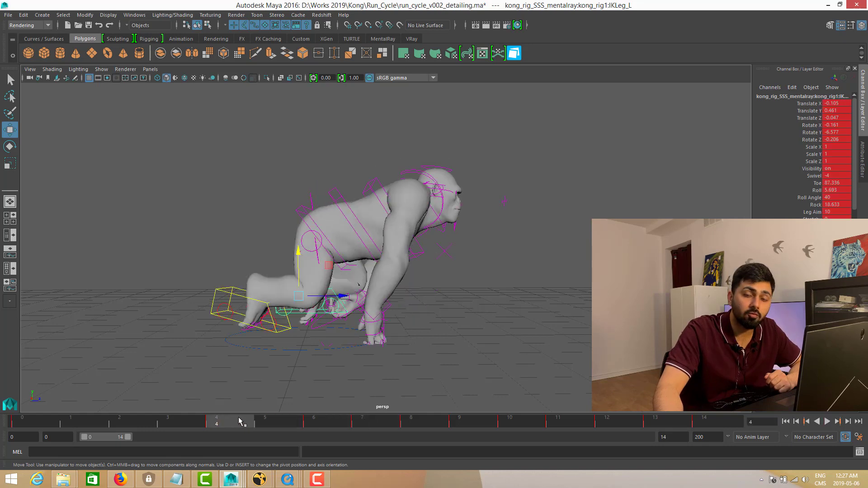
left_click_drag(240, 422, 384, 427)
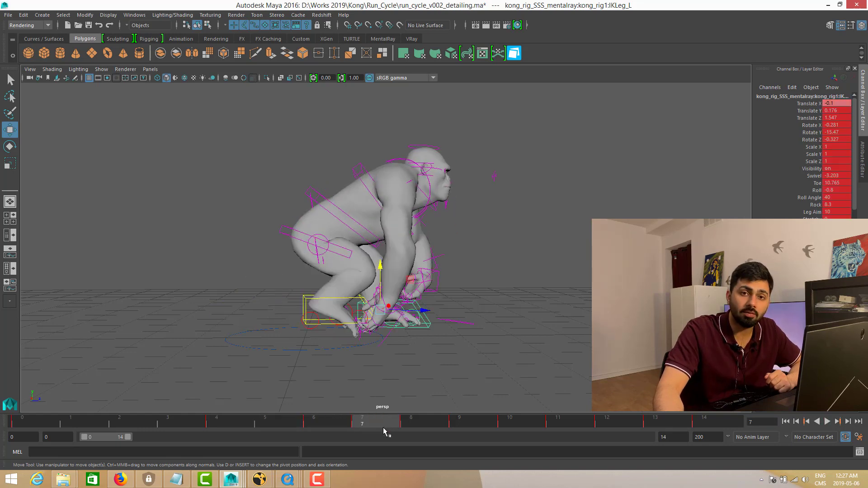
left_click_drag(252, 425, 12, 423)
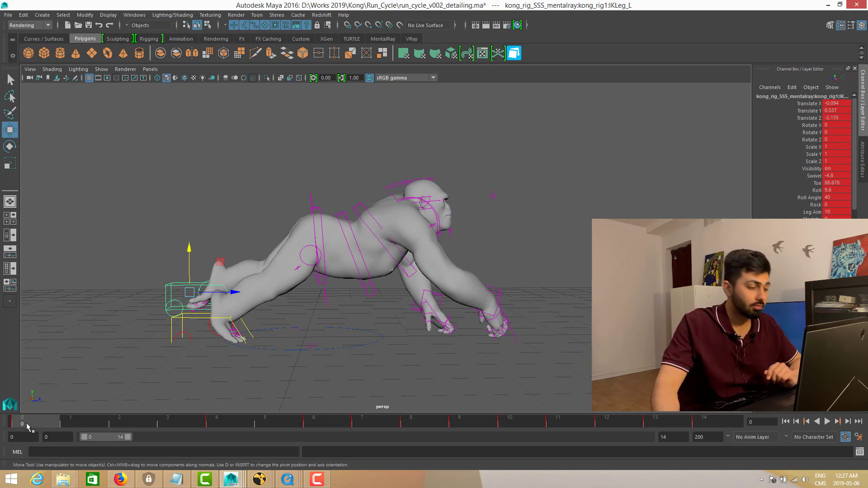
left_click_drag(57, 425, 222, 415)
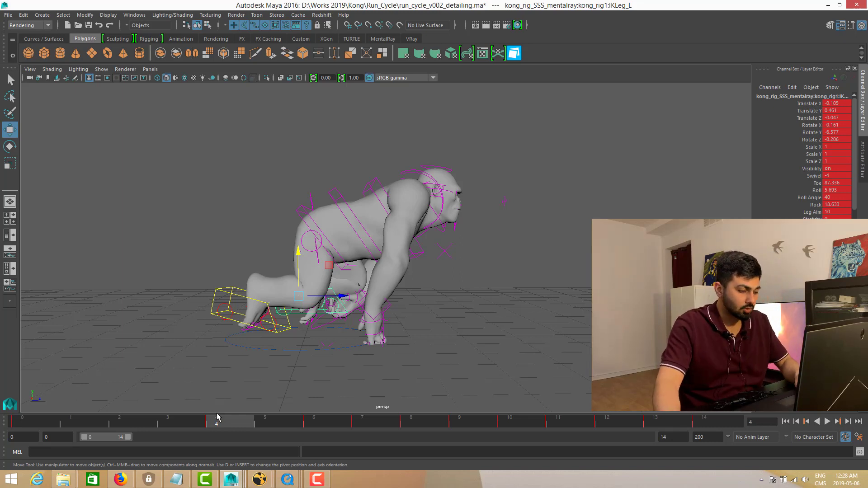
Step: Play and scrub the motion between frames 0 and 4 from a low side view, stopping on frame 4
key("alt+v")
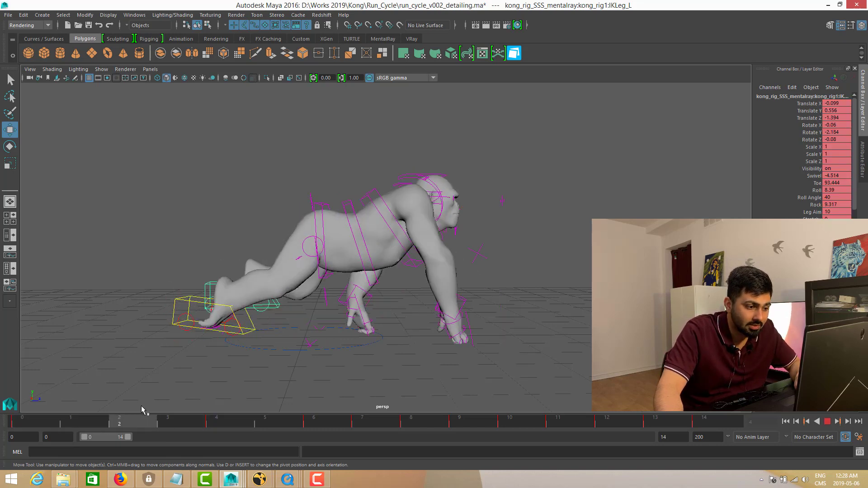
key("alt+v")
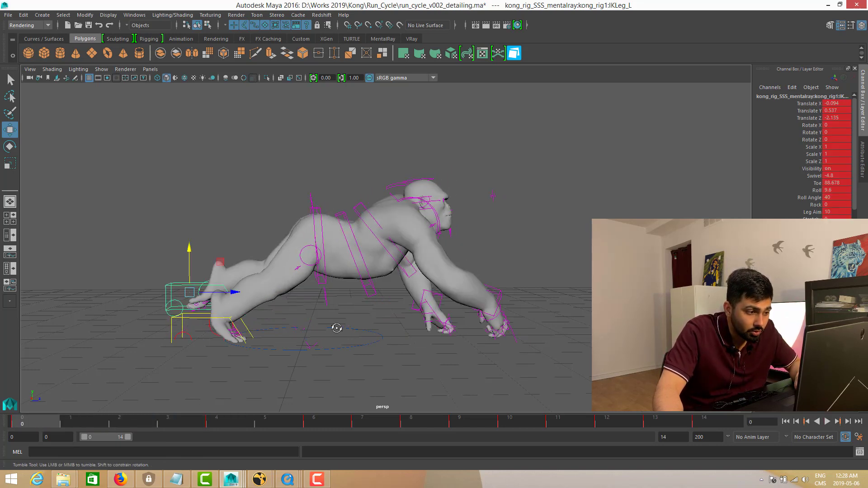
left_click_drag(337, 328, 360, 339, "alt")
key("alt+v")
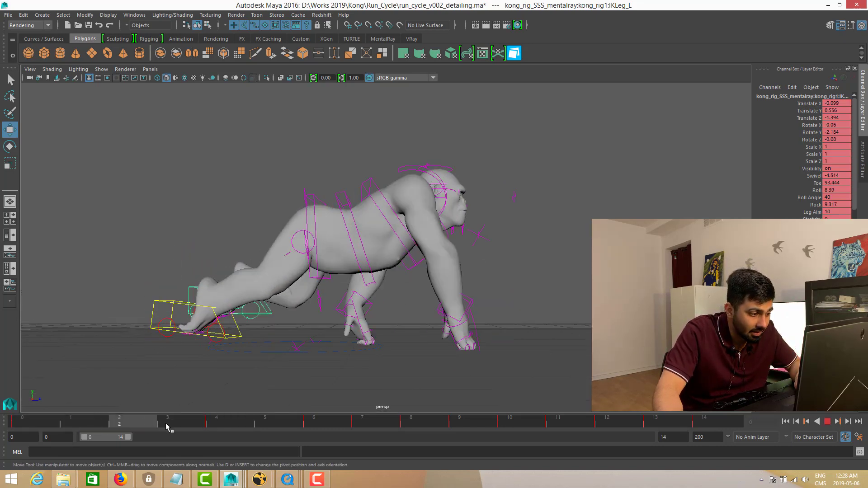
left_click_drag(166, 424, 191, 424)
key("alt+v")
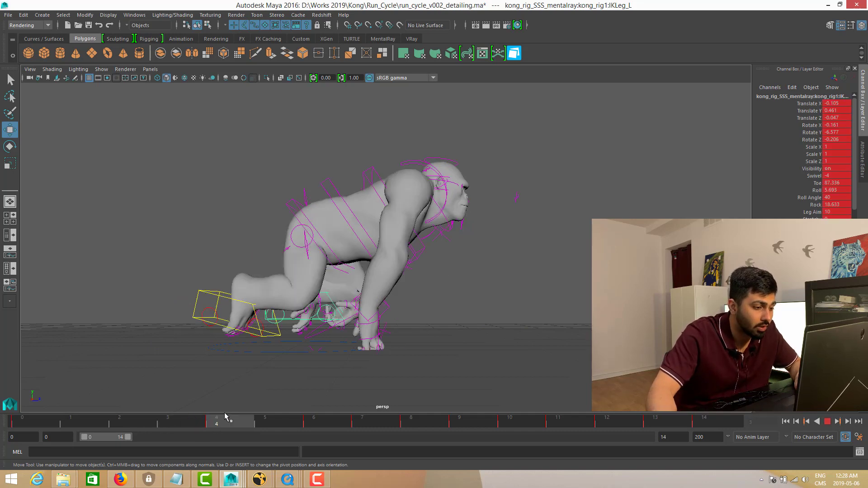
left_click_drag(246, 413, 249, 412)
left_click_drag(306, 378, 303, 390, "alt")
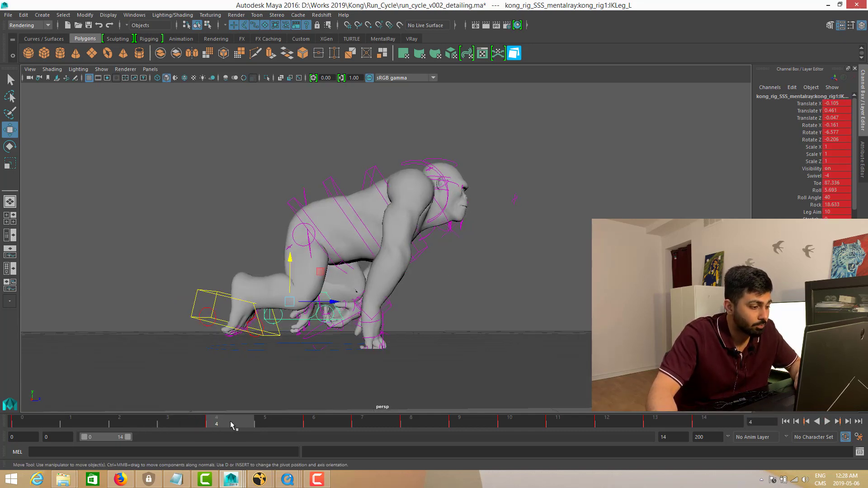
mouse_move(230, 422)
left_mouse_down()
mouse_move(40, 424)
mouse_move(361, 421)
mouse_move(224, 422)
left_mouse_up()
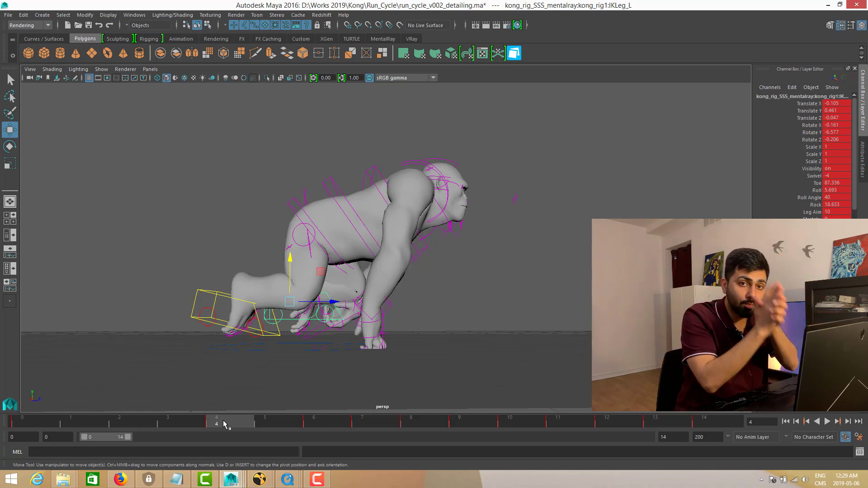
Step: Return to frame 0 and scrub through frame 7 to frame 10 to study how the legs move forward and land
left_click_drag(235, 421, 22, 421)
left_click_drag(310, 323, 393, 301, "alt")
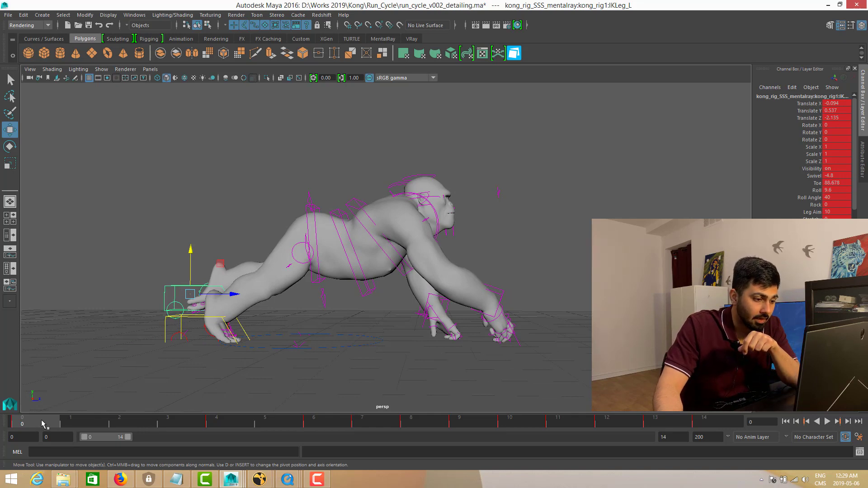
left_click_drag(62, 420, 360, 420)
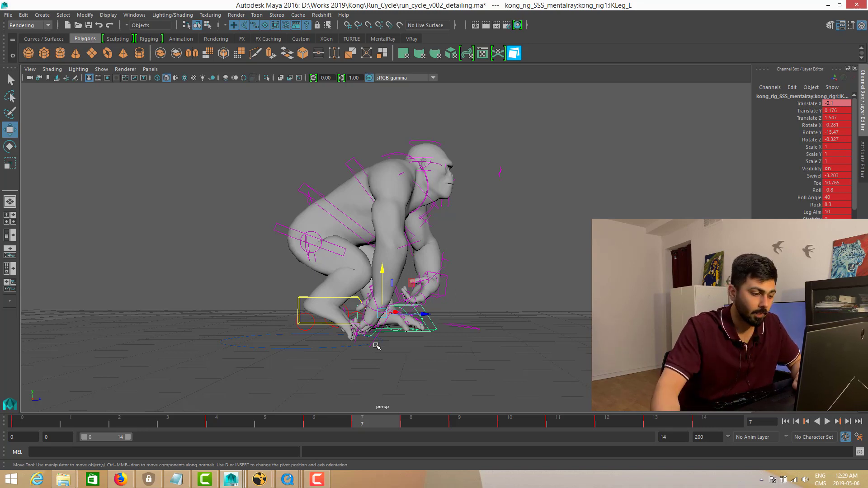
left_click_drag(385, 425, 524, 427)
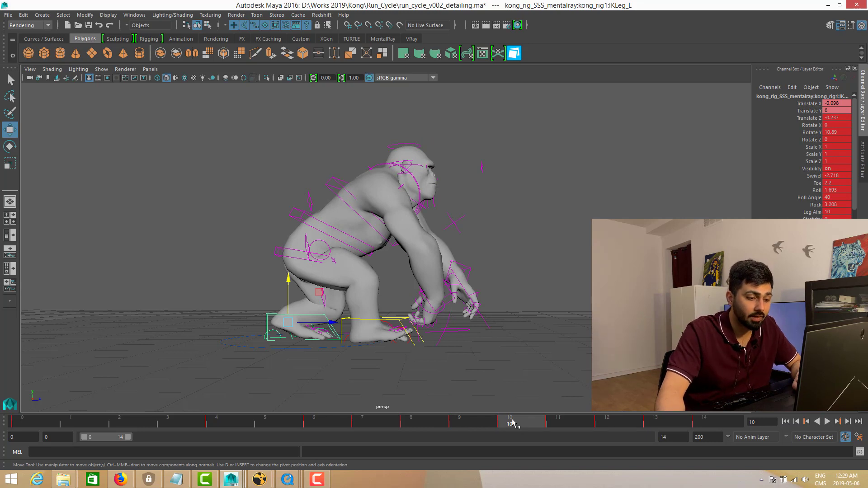
mouse_move(513, 423)
left_mouse_down()
mouse_move(489, 426)
mouse_move(505, 419)
left_mouse_up()
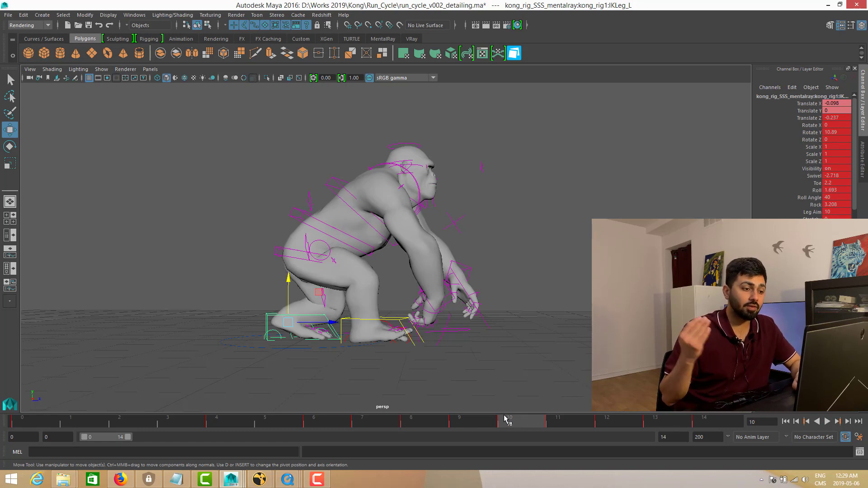
left_click_drag(505, 419, 525, 423)
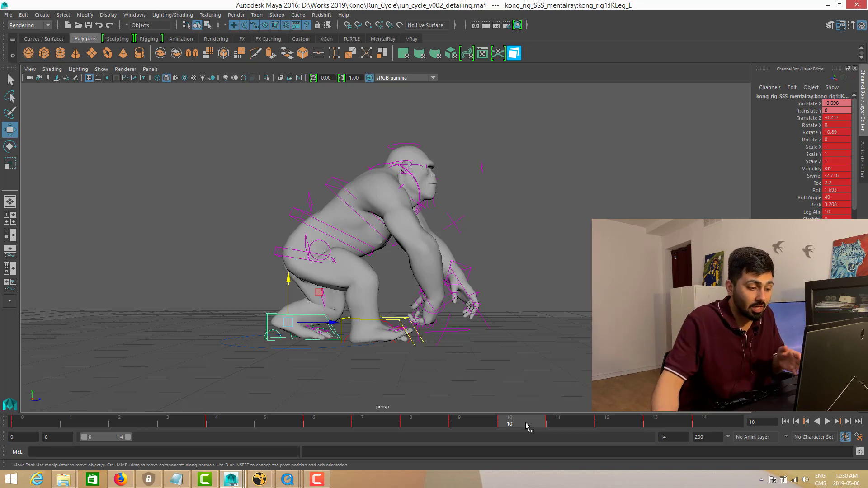
Step: Review the transition from frame 7 to frame 10, continue to frame 14 and inspect the final pose up close
left_click(370, 421)
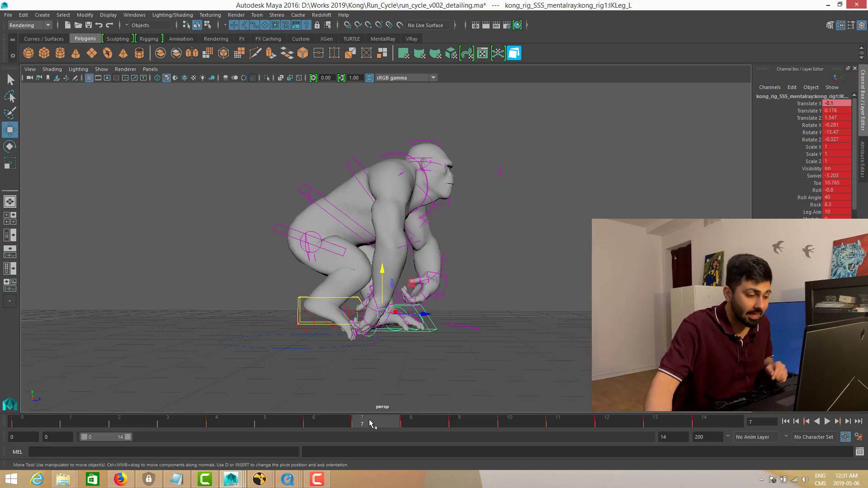
left_click_drag(371, 423, 517, 424)
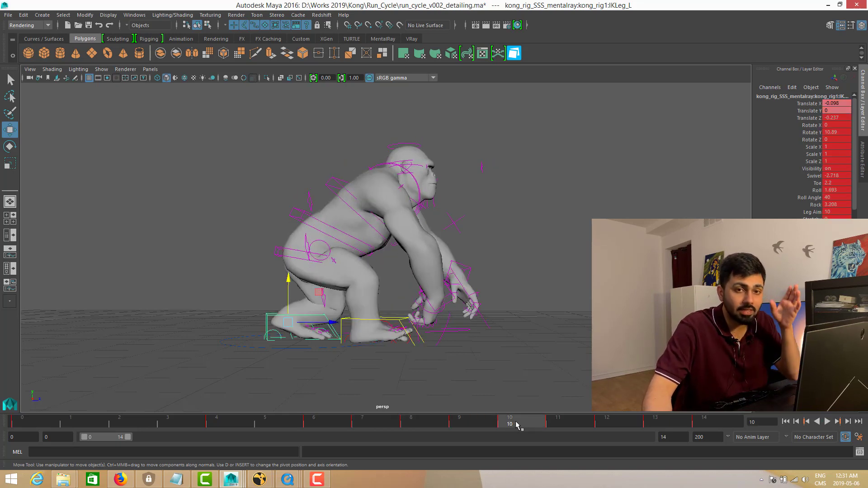
key("alt+v")
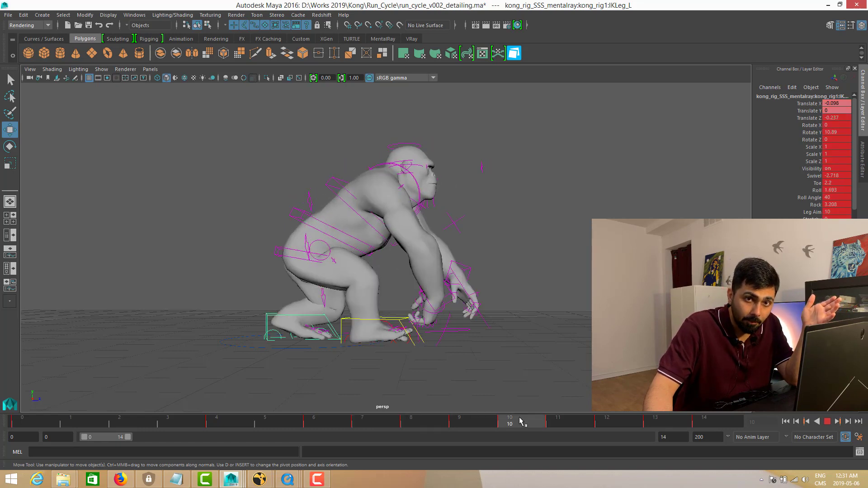
left_click_drag(521, 421, 782, 418)
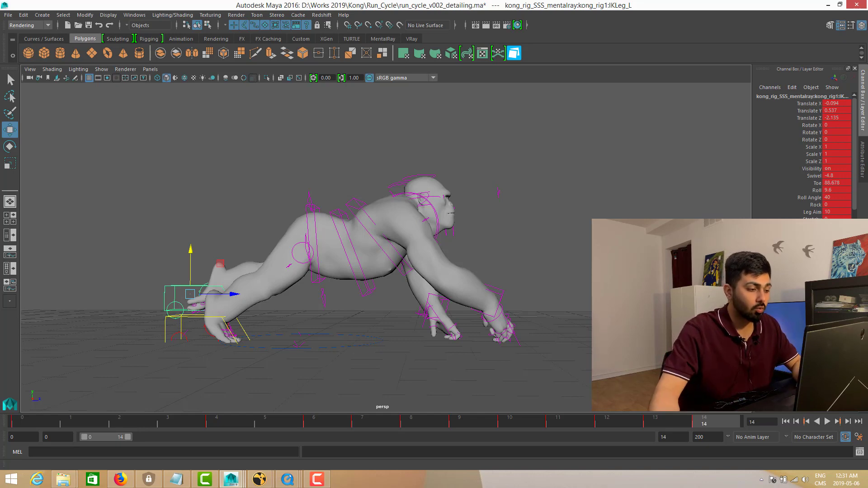
scroll(439, 292, "up", 2)
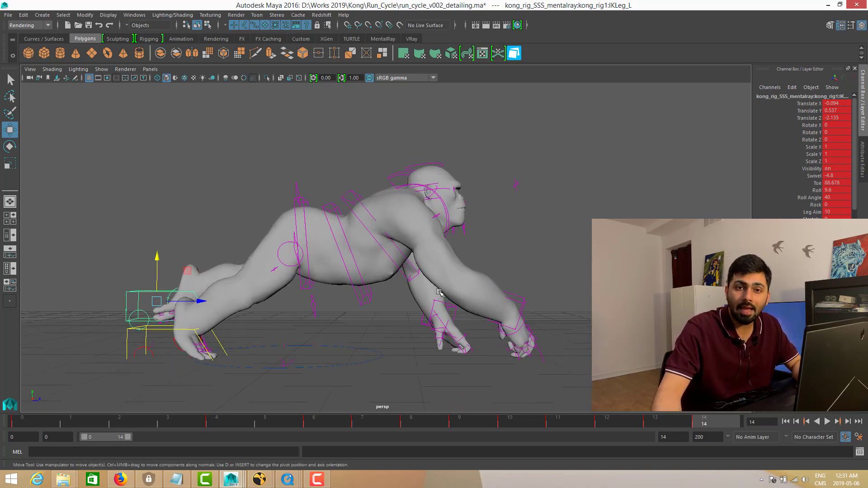
left_click_drag(440, 285, 447, 275, "alt")
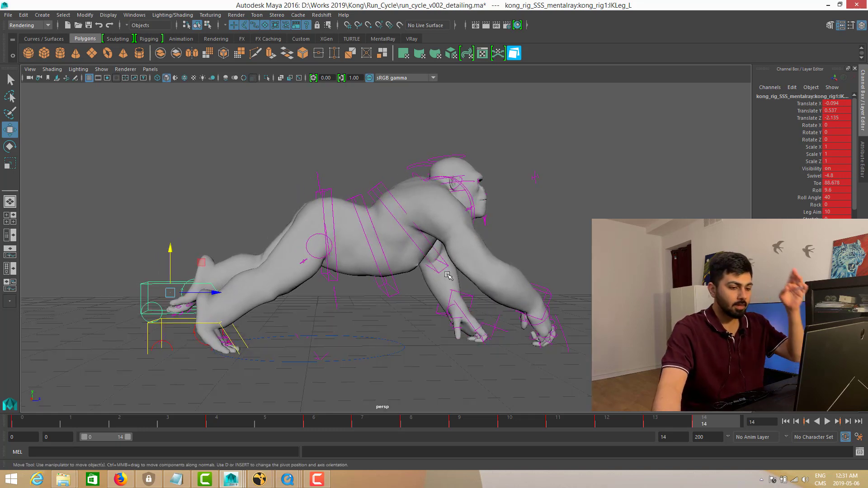
Step: Play the cycle from frame 0 and examine the foot contact poses around frames 9, 10 and 11
left_click(33, 421)
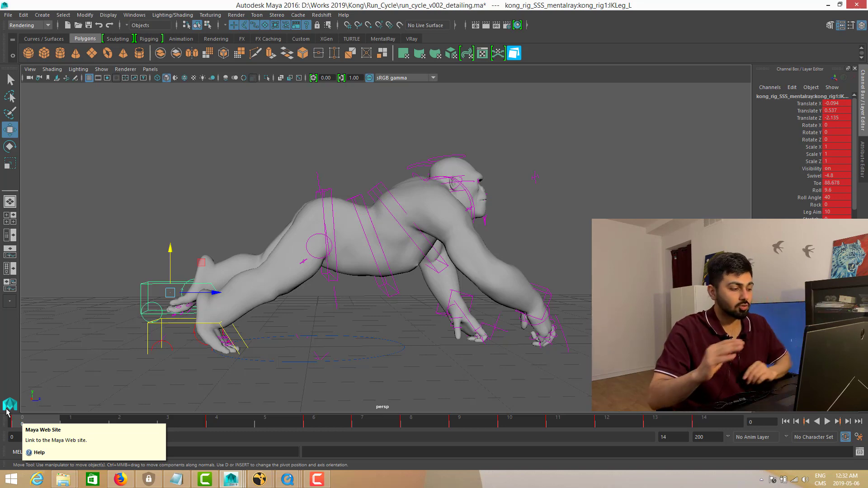
key("alt+v")
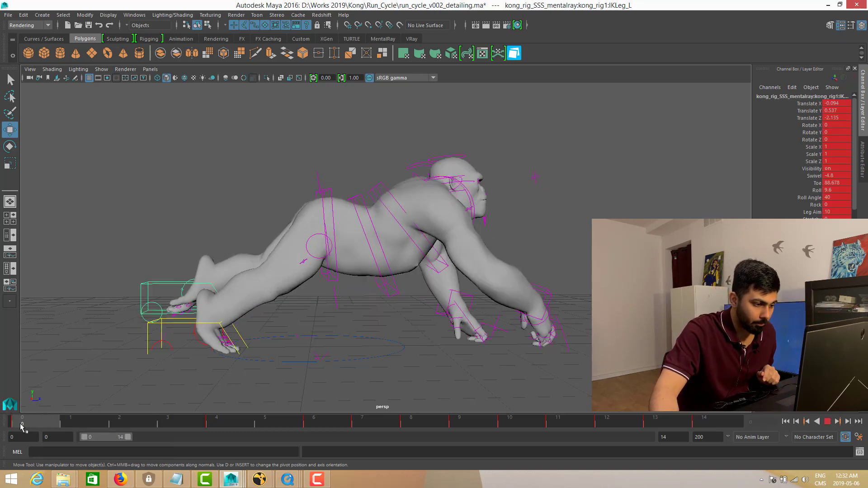
left_click(507, 417)
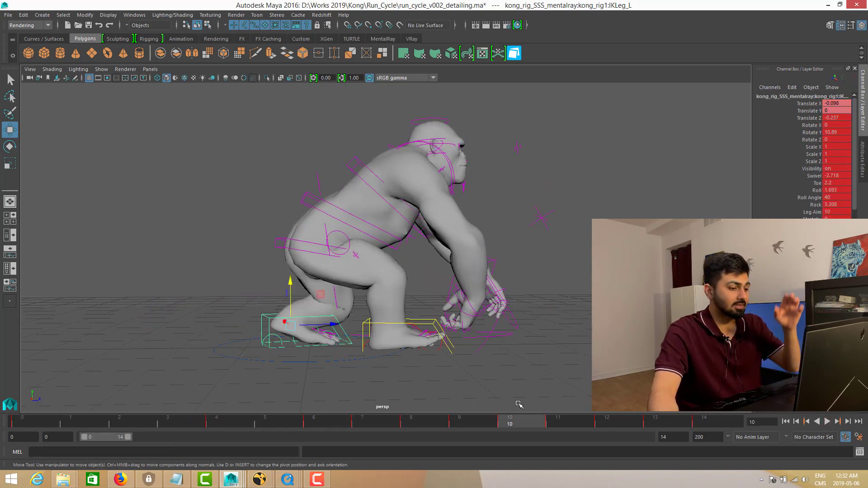
left_click(476, 416)
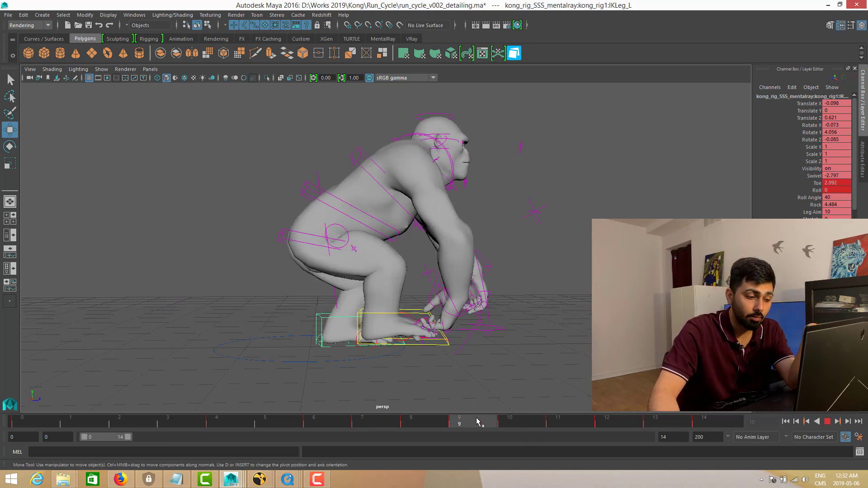
left_click_drag(520, 415, 573, 449)
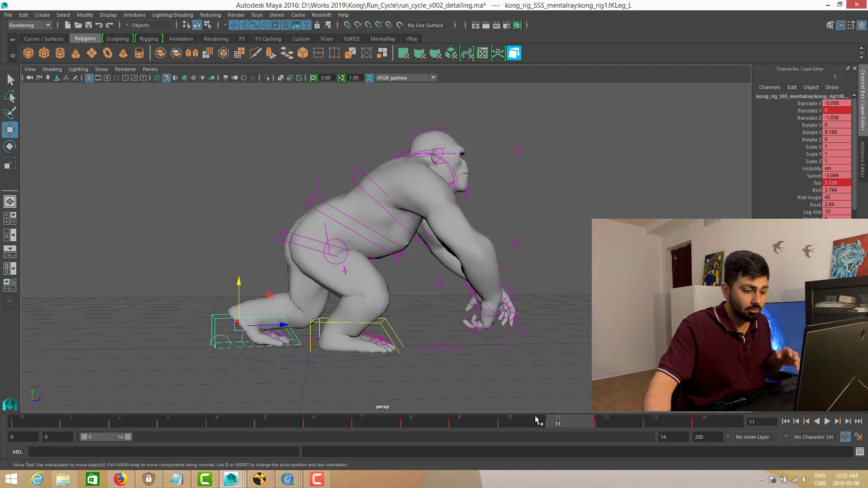
Step: Compare the ape's poses on frames 10 and 14, scrubbing through the transition between them
left_click(518, 422)
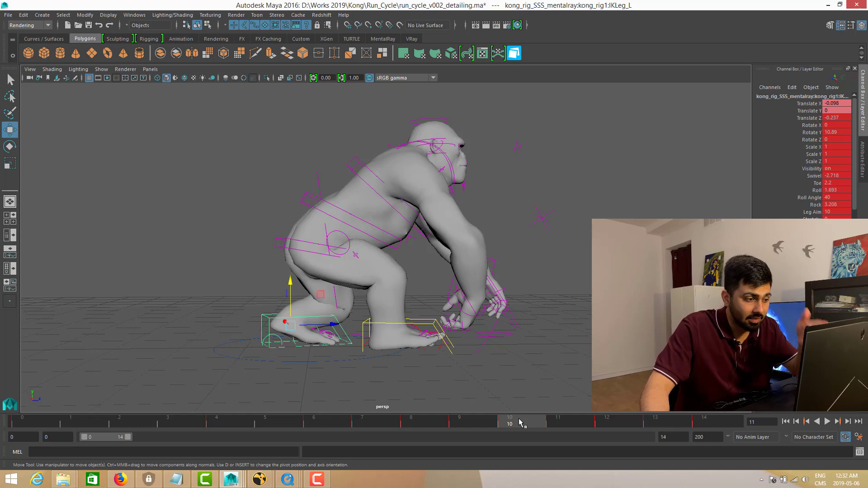
left_click_drag(545, 418, 738, 423)
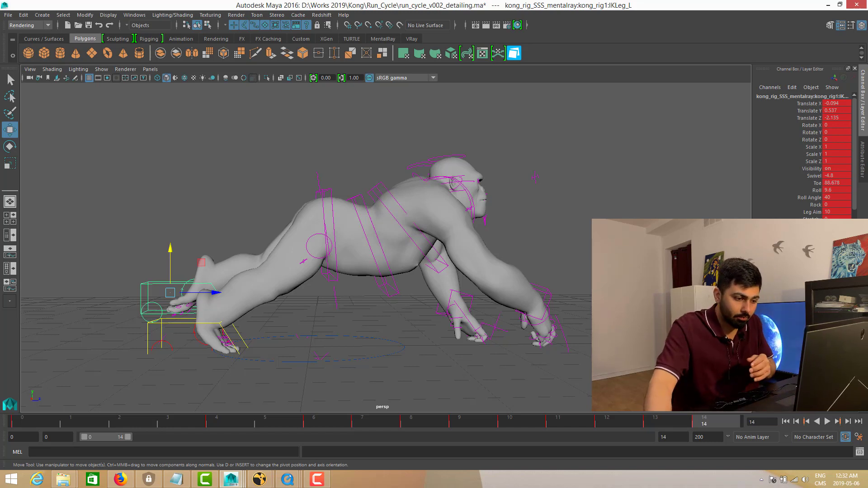
left_click(517, 424)
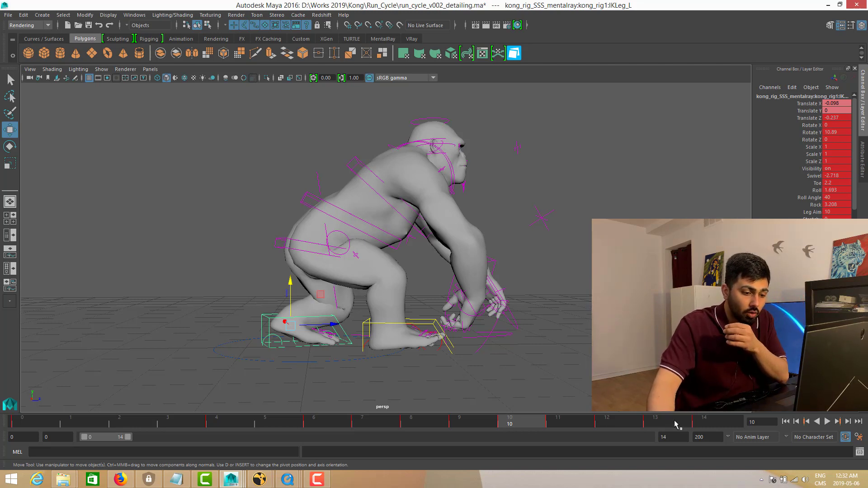
left_click(708, 425)
Step: Scrub from frame 0 to frame 4 and back to frame 0 to review the opening of the cycle
middle_click(34, 424)
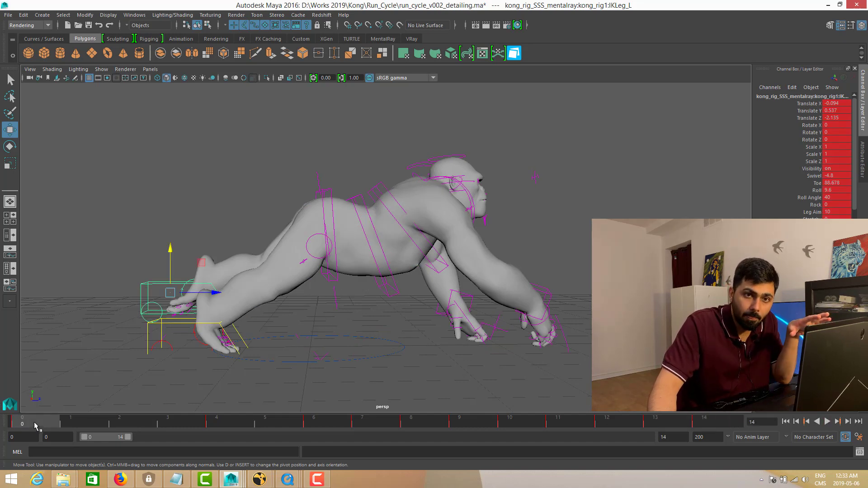
left_click_drag(40, 424, 217, 424)
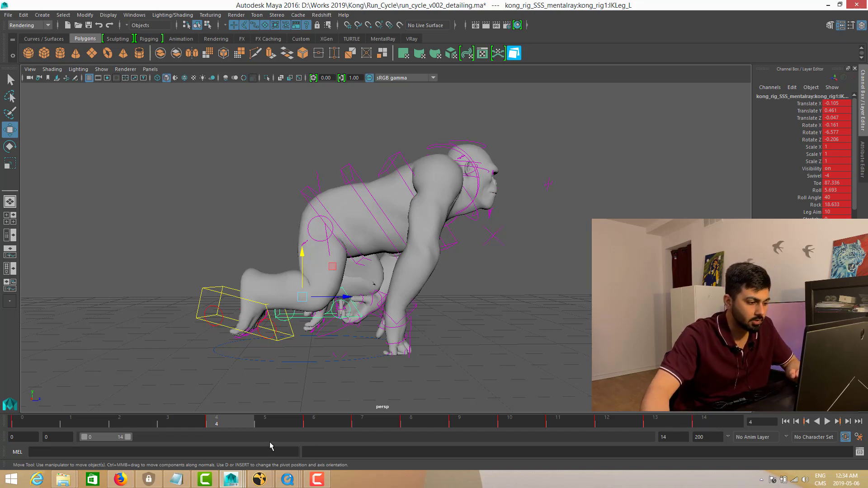
left_click_drag(207, 422, 23, 426)
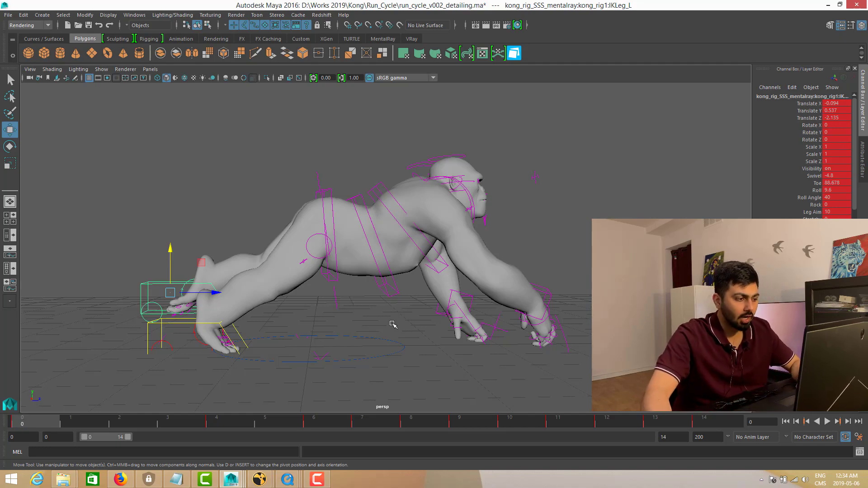
Step: Select the left arm IK control on frame 0 and examine the placement of both hands up close
left_click_drag(393, 325, 506, 281, "alt")
middle_click_drag(506, 281, 533, 281, "alt")
right_click_drag(533, 280, 559, 307, "alt")
middle_click_drag(559, 307, 488, 306, "alt")
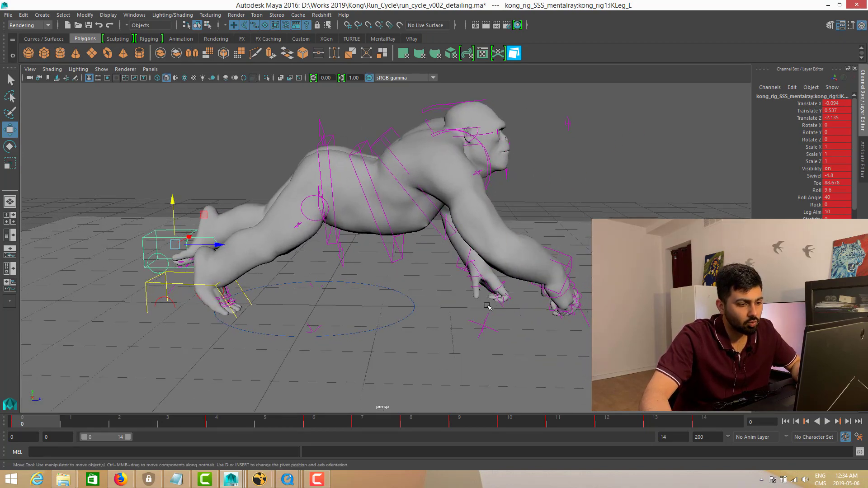
left_click_drag(489, 307, 491, 289, "alt")
right_click_drag(492, 289, 547, 324, "alt")
middle_click_drag(547, 324, 475, 309, "alt")
left_click_drag(475, 309, 440, 276, "alt")
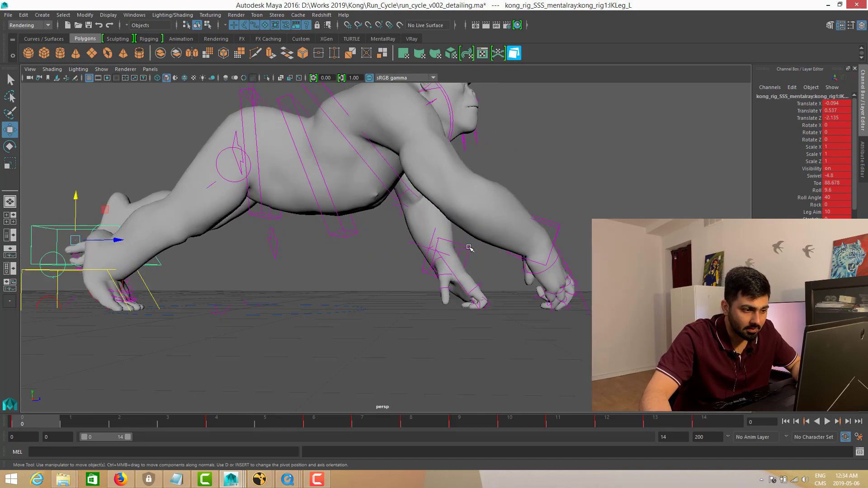
left_click(469, 248)
middle_click_drag(469, 248, 466, 236, "alt")
right_click_drag(466, 235, 491, 251, "alt")
middle_click_drag(490, 252, 452, 263, "alt")
left_click_drag(453, 262, 491, 300, "alt")
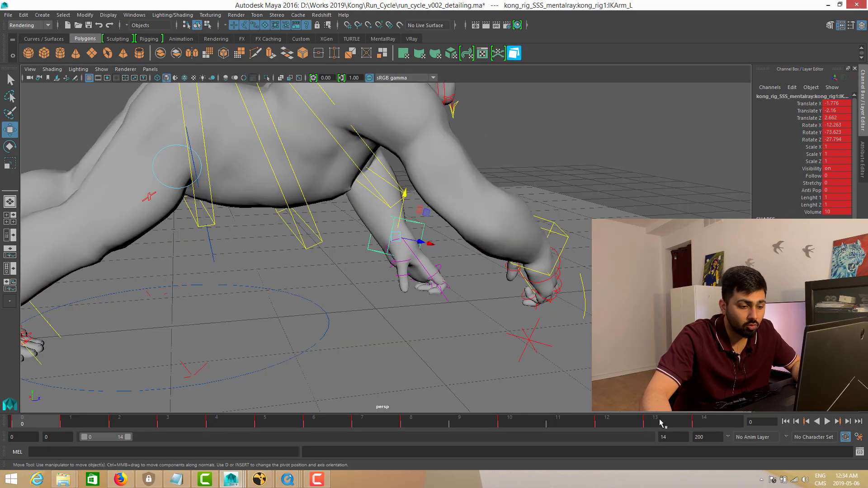
Step: Step through frames 12, 13 and 14 to examine how the hands reach forward and land
left_click_drag(660, 423, 604, 423)
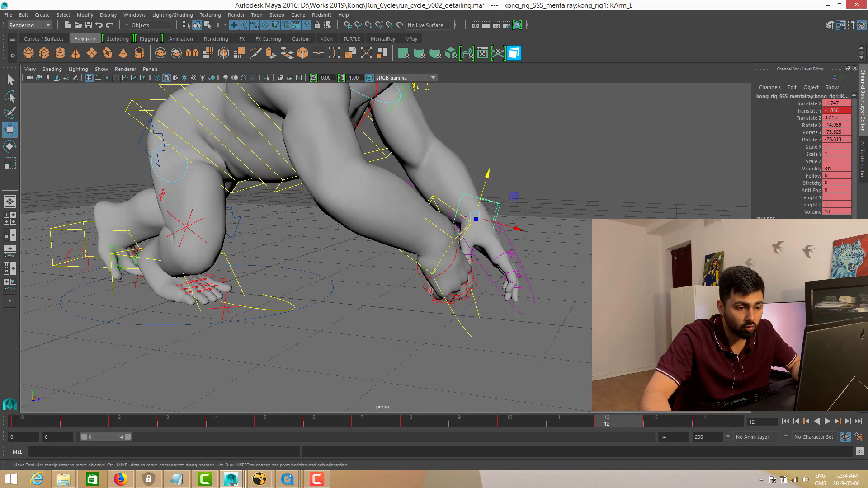
left_click(649, 426)
left_click_drag(483, 290, 536, 281, "alt")
right_click_drag(549, 290, 539, 294, "alt")
left_click_drag(539, 295, 536, 291, "alt")
left_click(724, 425)
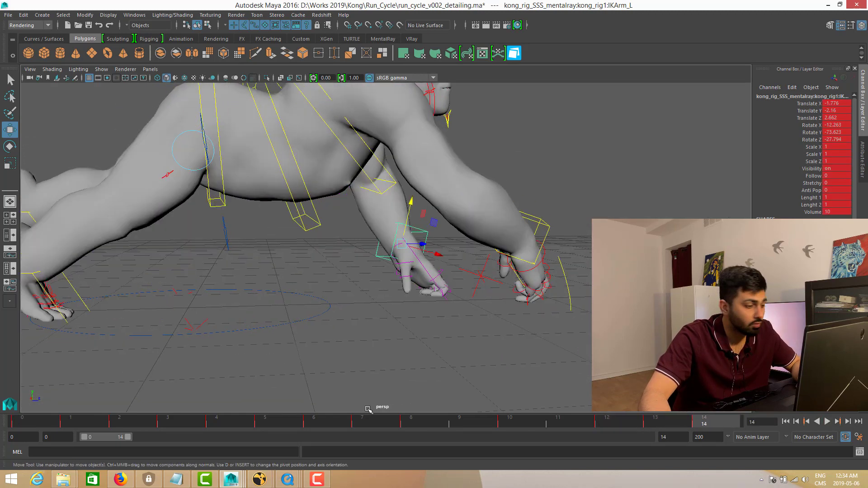
Step: Move from frame 0 to frame 1 and inspect the hand and foot positions of that pose
left_click(33, 425)
left_click(87, 421)
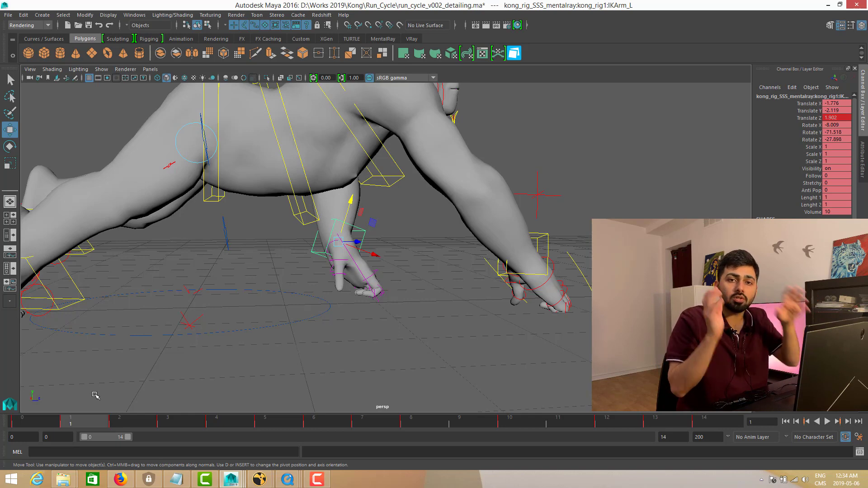
left_click_drag(251, 250, 391, 219, "alt")
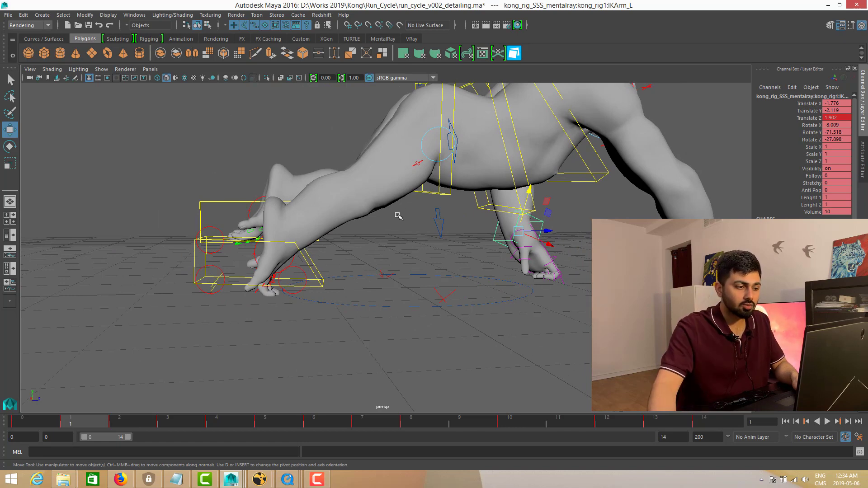
left_click_drag(499, 255, 371, 321, "alt")
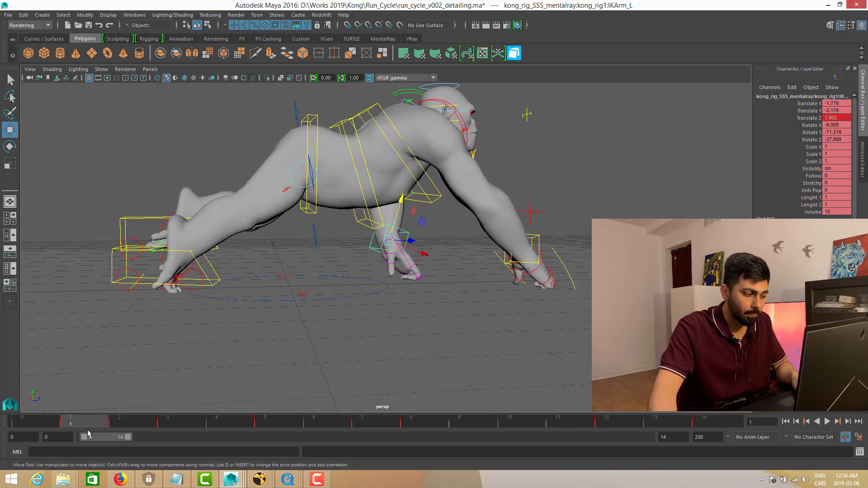
Step: Play the cycle from frame 1, study the crouched pose on frame 10, and go to frame 14
key("alt+v")
key("Escape")
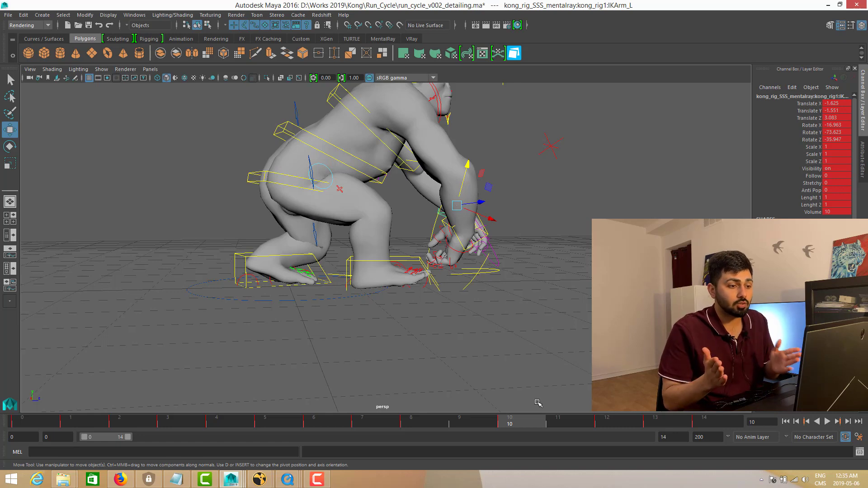
left_click_drag(568, 285, 524, 305, "alt")
left_click(665, 422)
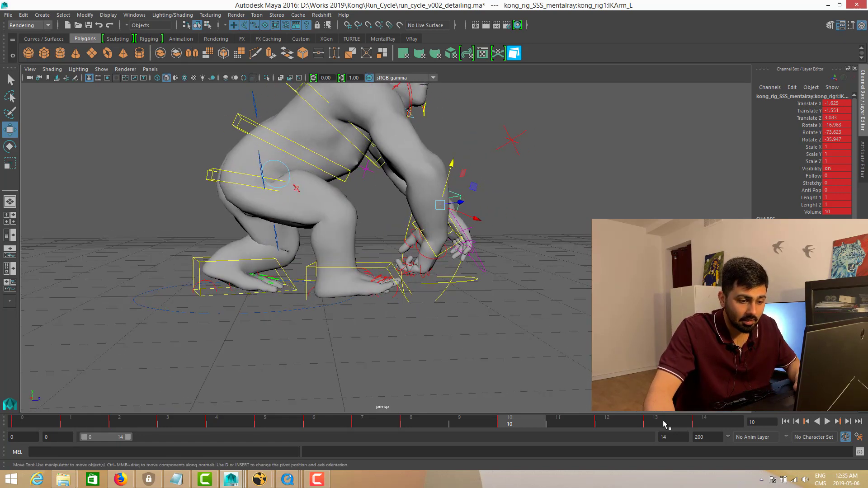
left_click(697, 424)
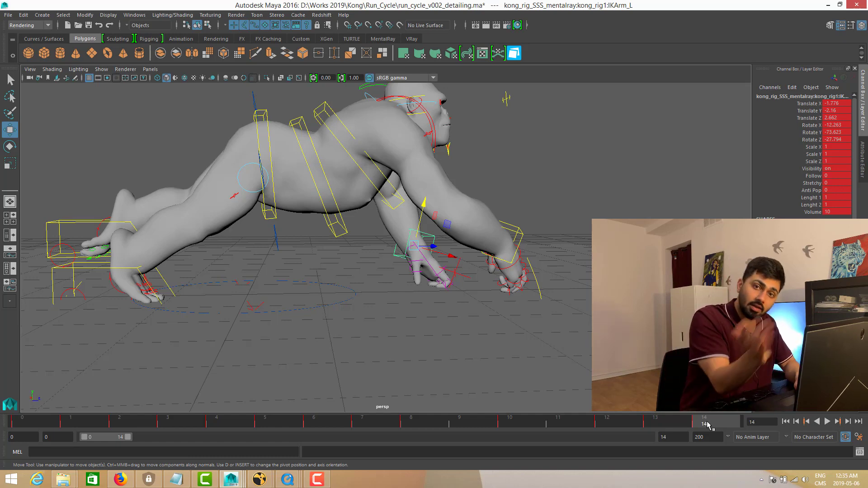
Step: Play the cycle again from frame 1 and stop on frame 8 to check the feet
left_click(60, 412)
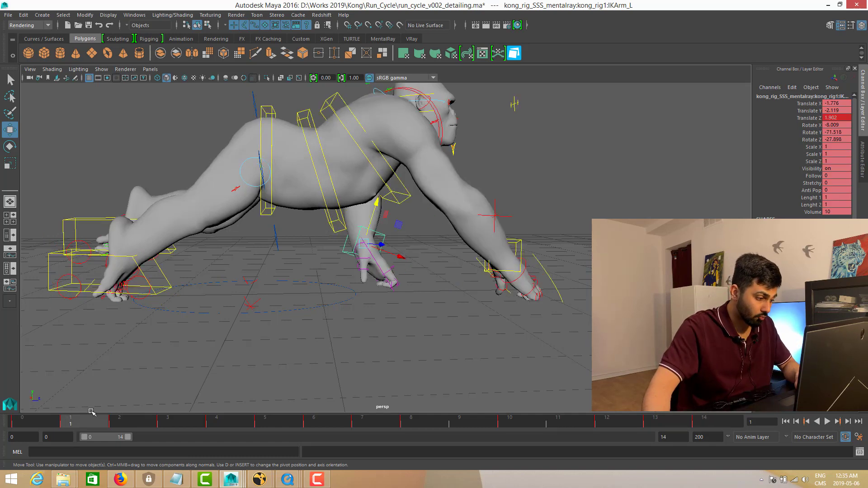
key("alt+v")
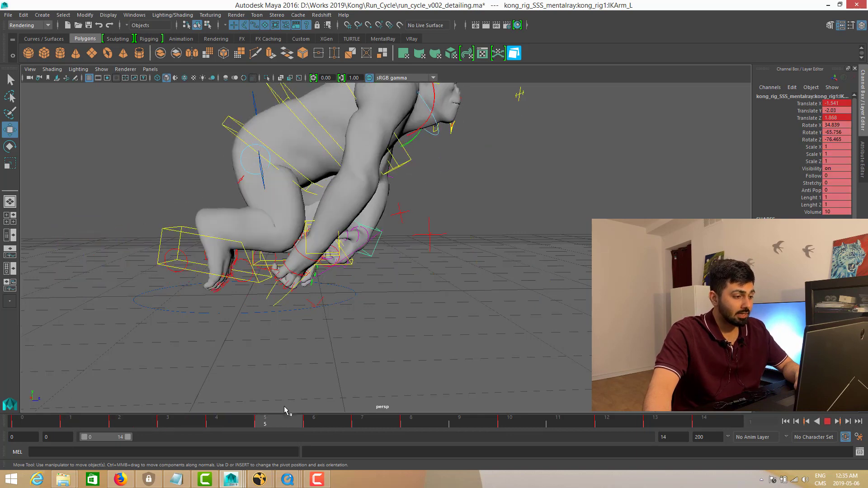
left_click_drag(418, 396, 417, 395)
left_click_drag(425, 304, 416, 304, "alt")
right_click_drag(413, 304, 410, 306, "alt")
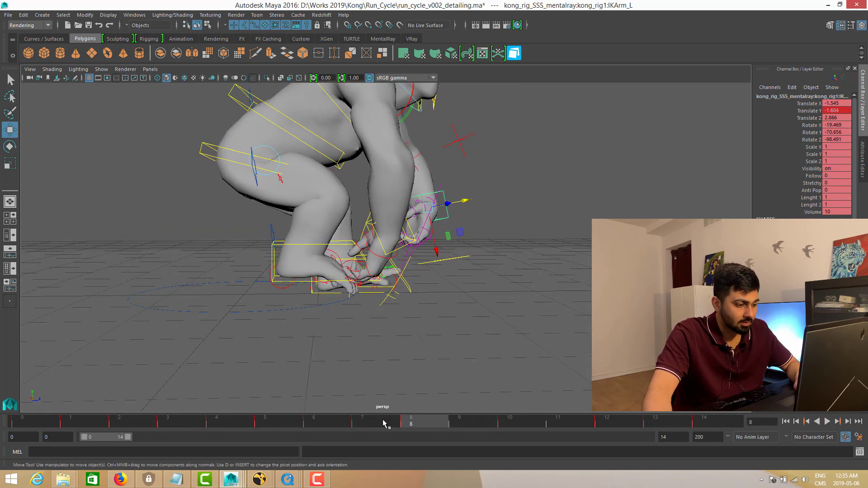
Step: Compare frames 7 and 8, inspecting the foot landing up close from the opposite side of the ape
left_click(378, 421)
left_click_drag(398, 385, 374, 369, "alt")
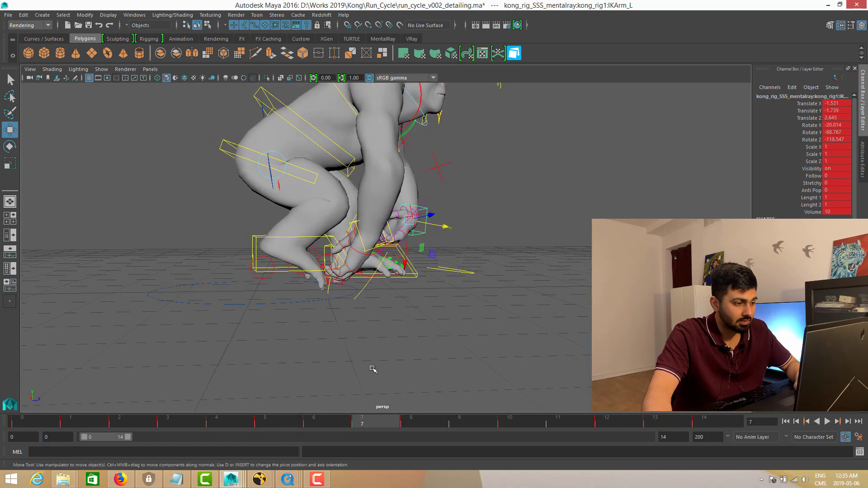
left_click(428, 420)
left_click_drag(459, 376, 407, 359, "alt")
right_click_drag(407, 358, 438, 352, "alt")
left_click_drag(437, 352, 440, 333, "alt")
right_click_drag(440, 334, 446, 353, "alt")
left_click_drag(446, 353, 436, 351, "alt")
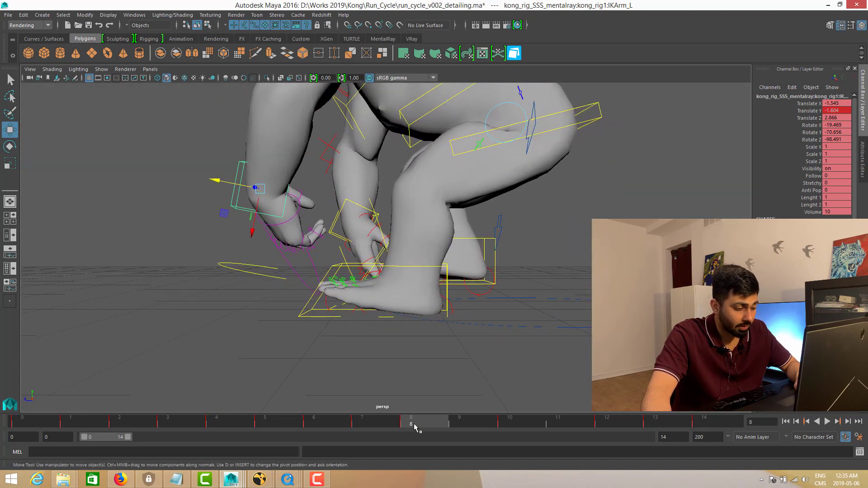
Step: Review the foot contacts from frame 8 to frame 10, replay the cycle, and scrub to frame 3
left_click_drag(398, 423, 520, 420)
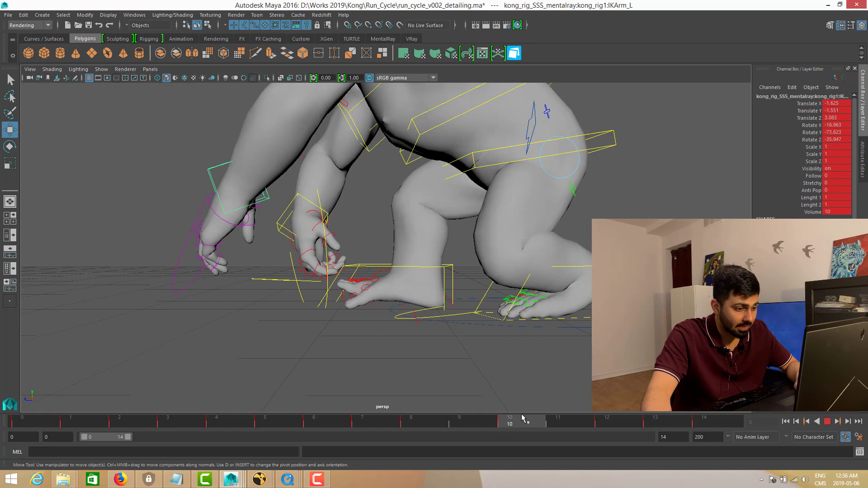
left_click_drag(446, 308, 470, 313, "alt")
right_click_drag(470, 313, 466, 336, "alt")
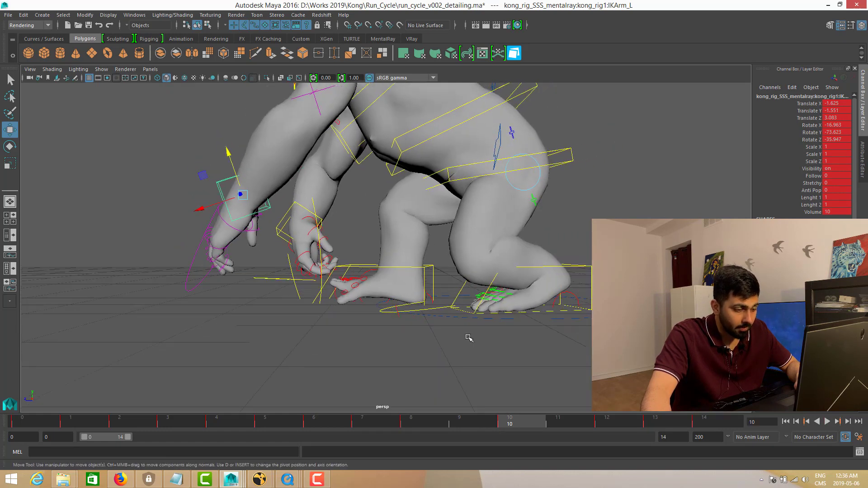
key("alt+v")
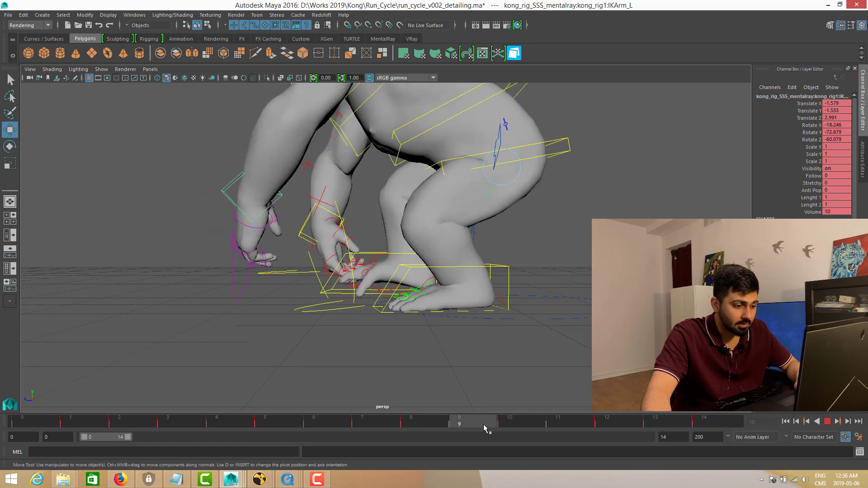
left_click_drag(633, 423, 171, 422)
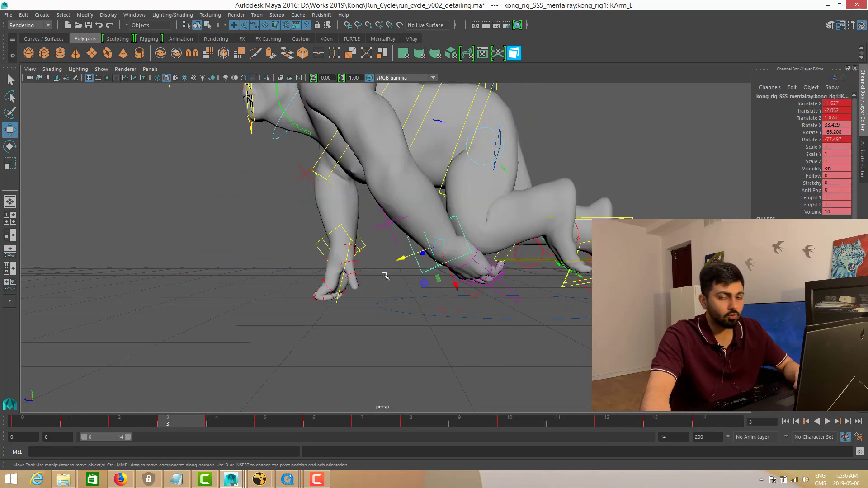
Step: Examine the full-body pose on frame 3 from the ape's original side
left_click_drag(384, 275, 577, 283, "alt")
right_click_drag(578, 283, 316, 285, "alt")
left_click_drag(317, 285, 395, 263, "alt")
middle_click_drag(389, 232, 402, 254, "alt")
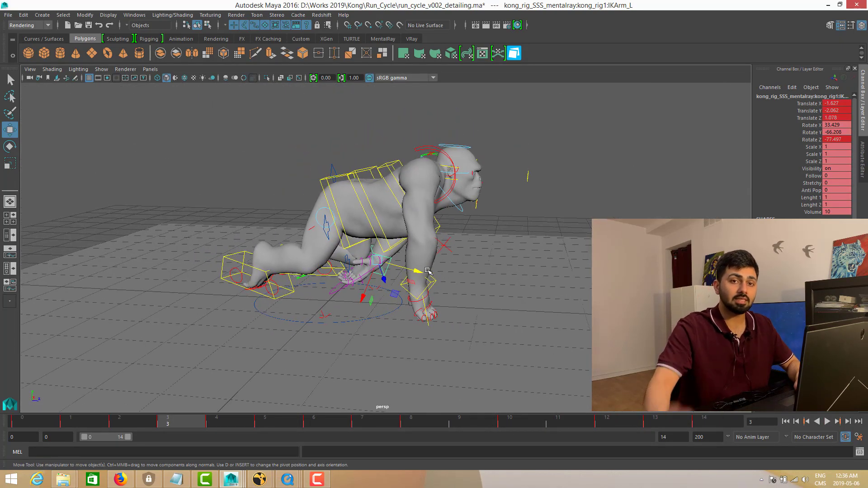
left_click_drag(402, 254, 396, 247, "alt")
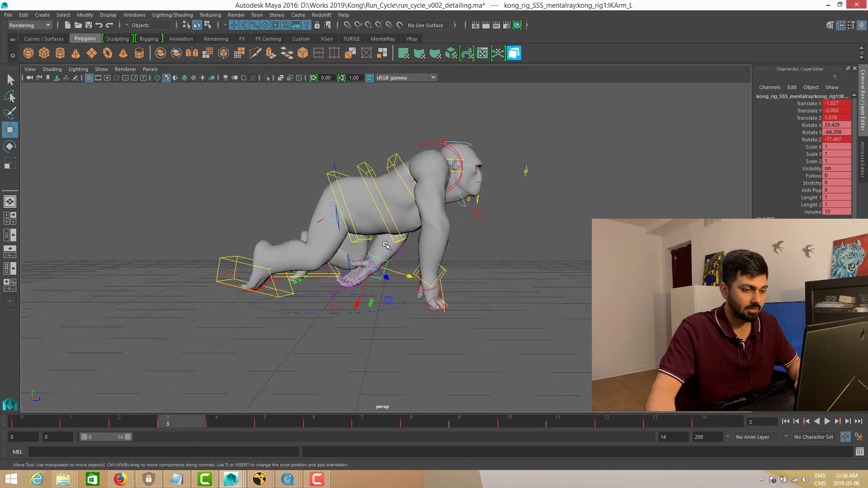
right_click_drag(396, 248, 418, 261, "alt")
left_click_drag(417, 261, 420, 257, "alt")
Step: Switch to the Maya window with run_cycle_v002_poses.ma and select all of the ape's rig controls
mouse_move(231, 479)
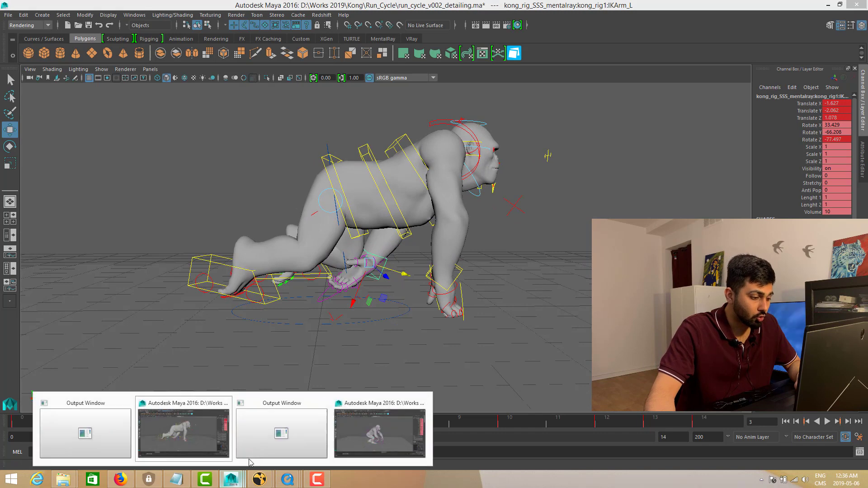
left_click(407, 426)
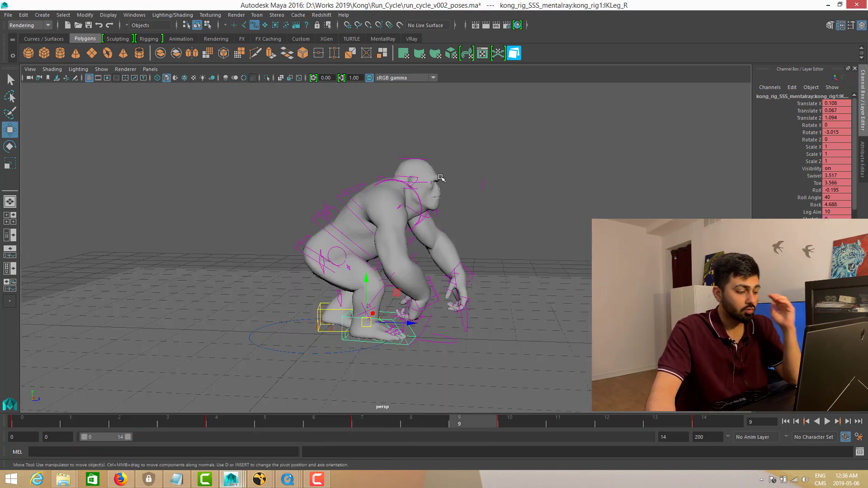
left_click_drag(593, 115, 235, 367)
left_click_drag(326, 336, 416, 384, "alt")
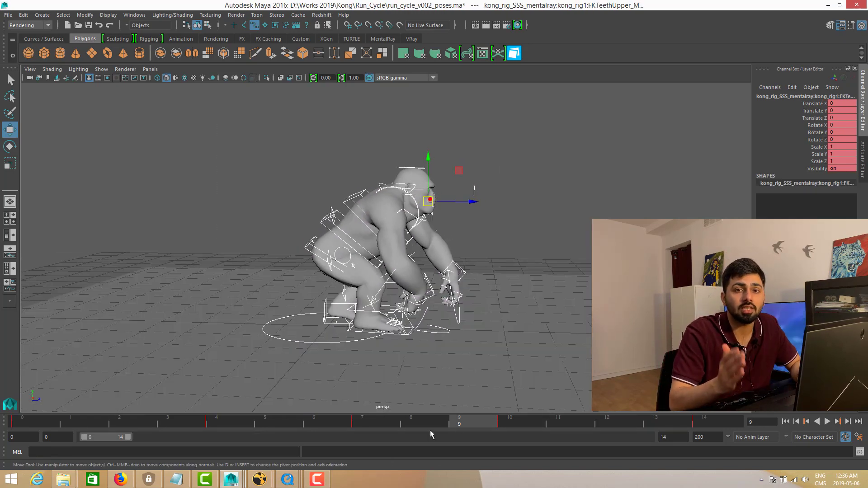
Step: Go to frame 4 in the poses scene and examine its key pose from a low side view
left_click_drag(434, 421, 34, 422)
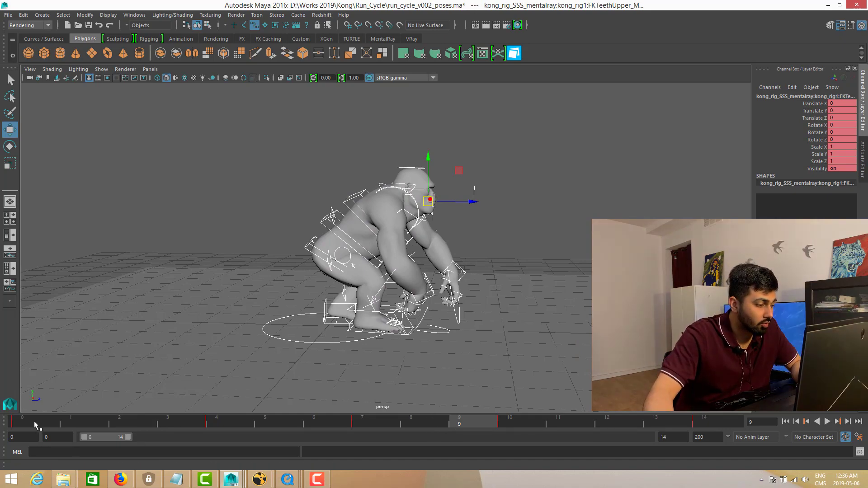
left_click_drag(250, 315, 355, 326, "alt")
left_click(232, 422)
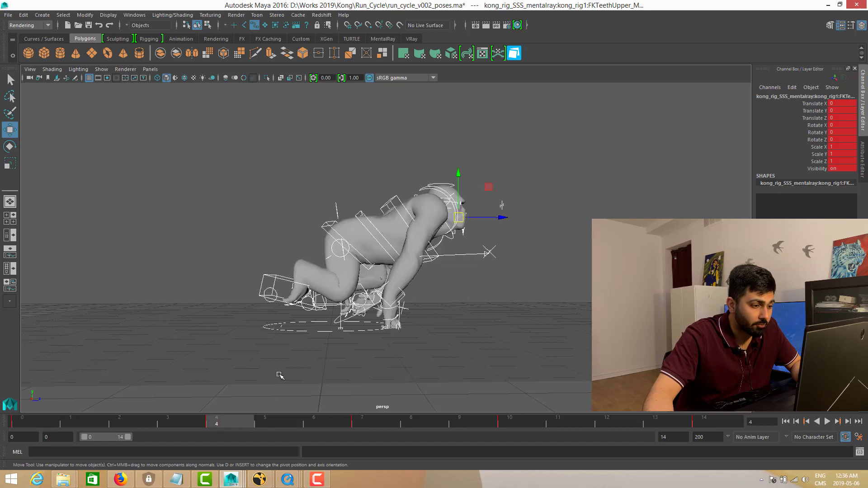
mouse_move(441, 299)
left_mouse_down("alt")
mouse_move(460, 290)
mouse_move(443, 277)
mouse_move(431, 291)
left_mouse_up("alt")
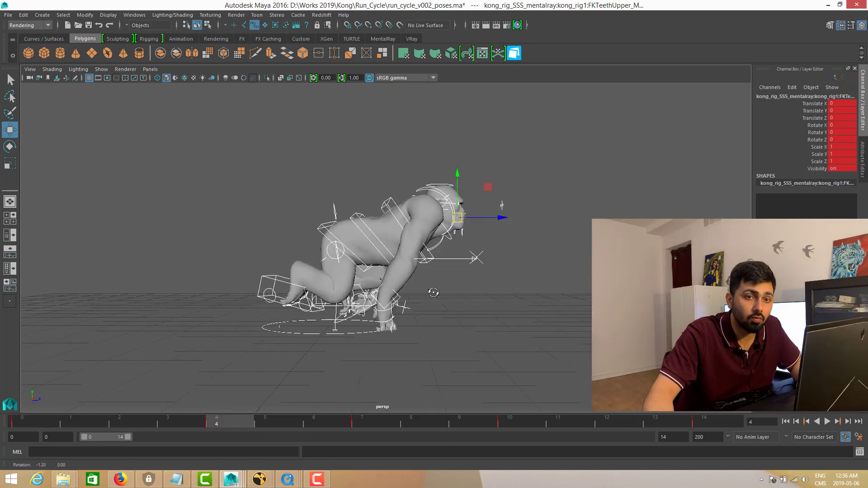
left_click_drag(348, 299, 426, 304, "alt")
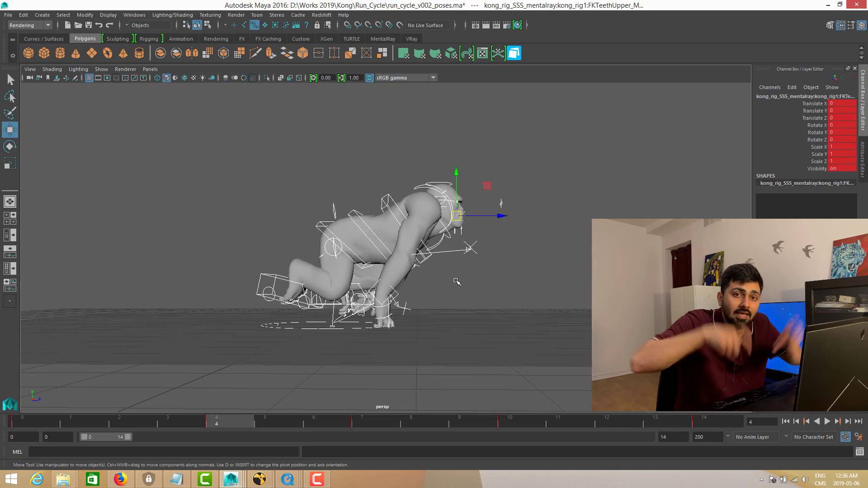
Step: Examine the ape's key poses on frames 7, 10 and 14 of the poses scene from a side view
left_click(317, 422)
left_click(355, 423)
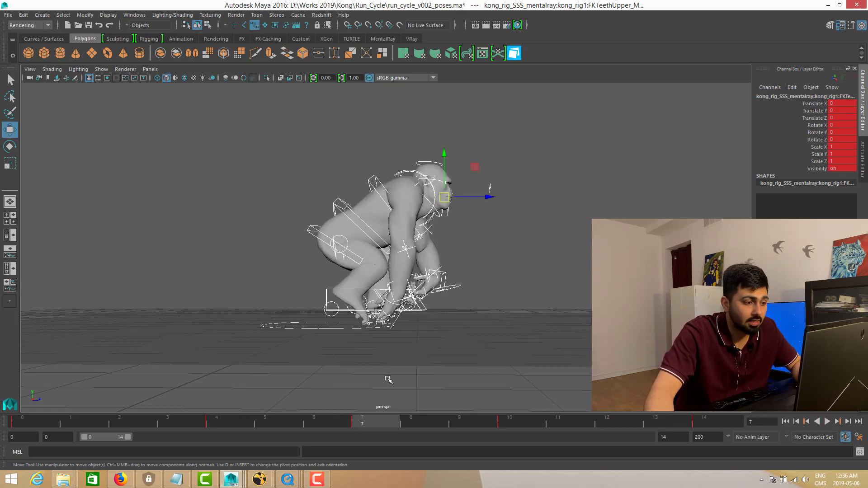
left_click_drag(388, 379, 411, 348, "alt")
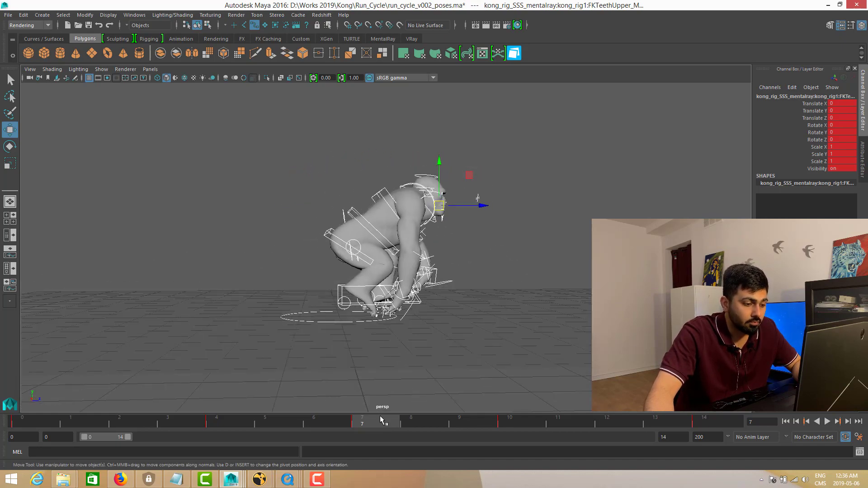
left_click_drag(381, 420, 512, 424)
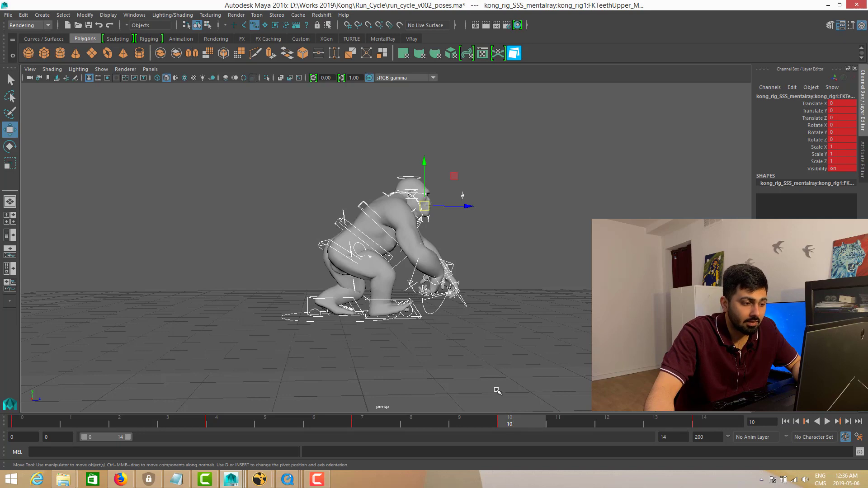
left_click_drag(496, 389, 465, 364, "alt")
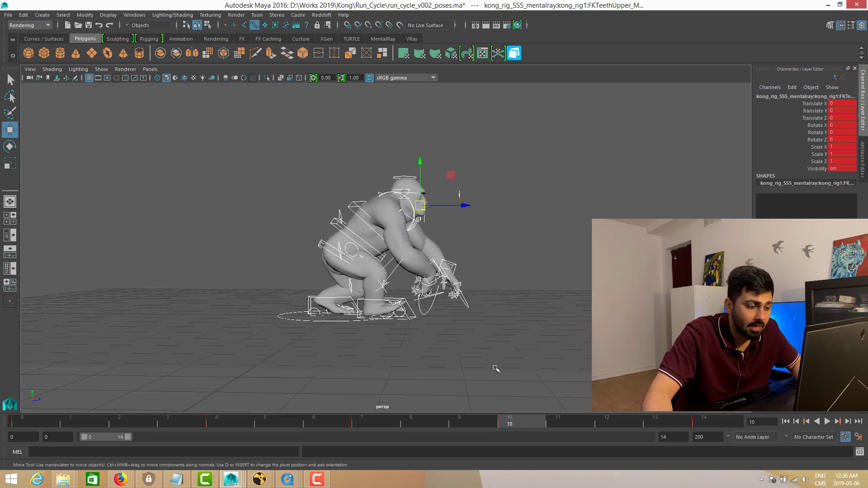
left_click_drag(511, 401, 536, 392, "alt")
left_click_drag(534, 426, 730, 421)
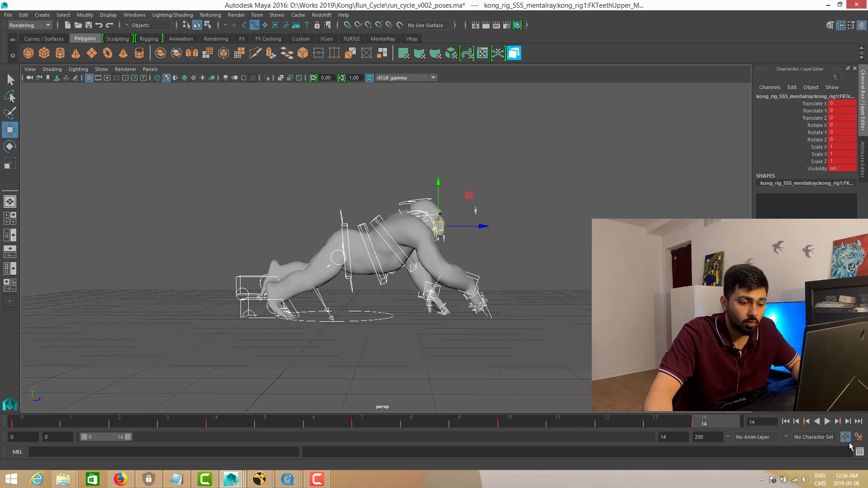
Step: Play the key-pose run cycle, view its motion from a slightly different angle, and stop on frame 9
left_click(828, 421)
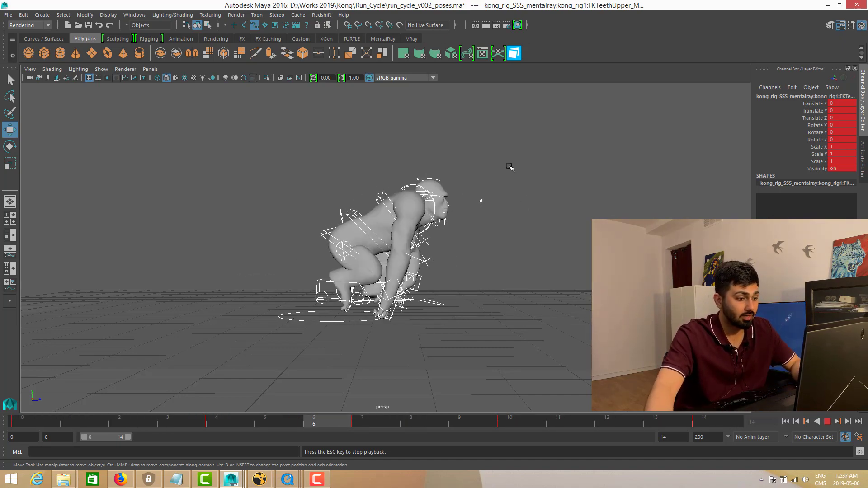
left_click_drag(490, 206, 422, 323, "alt")
key("Escape")
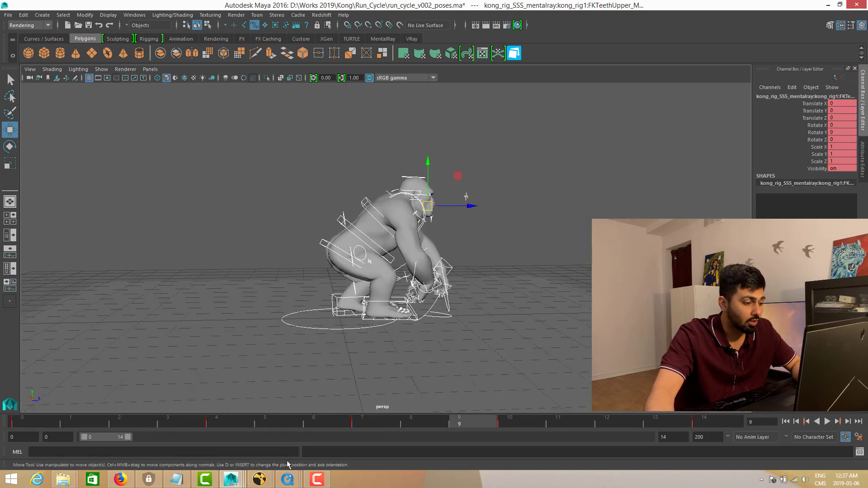
Step: Check frame 3 in the run_cycle_v002_detailing.ma window, and return to the poses scene to view the frame 9 pose
mouse_move(231, 480)
left_click(197, 429)
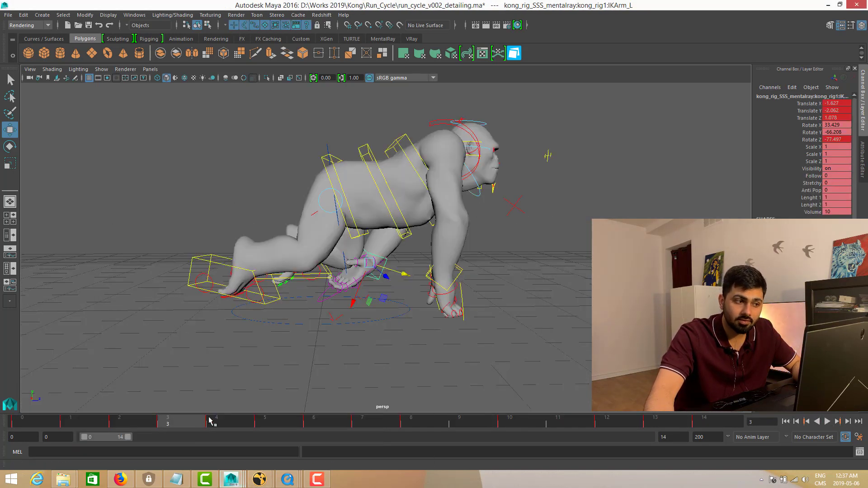
left_click(377, 427)
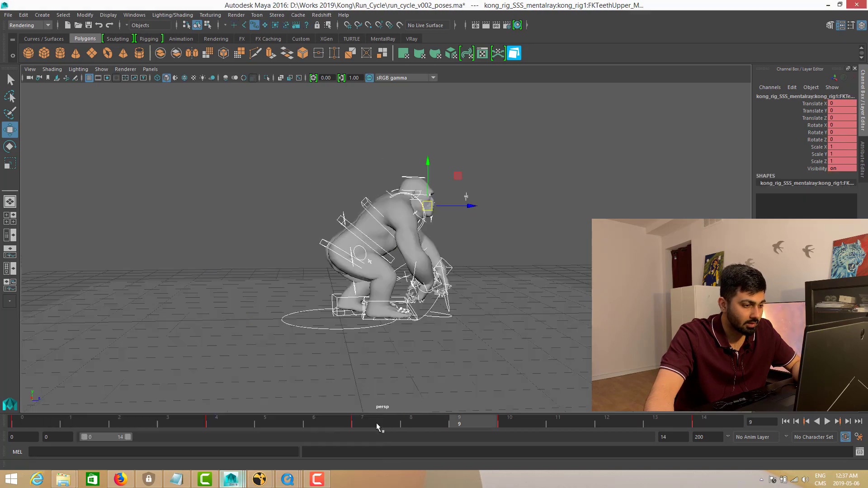
left_click_drag(462, 361, 428, 374, "alt")
left_click_drag(545, 141, 564, 120)
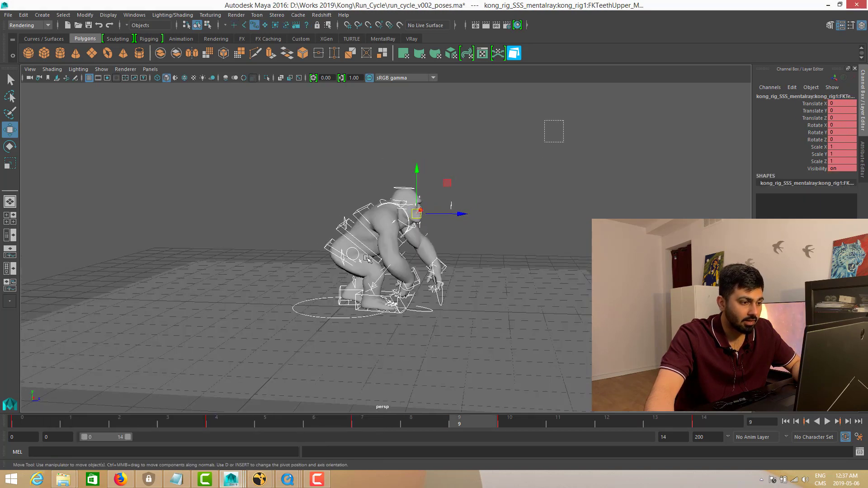
Step: Show the Graph Editor in place of the Outliner beside the perspective view and widen its pane
left_click(13, 245)
left_click(85, 70)
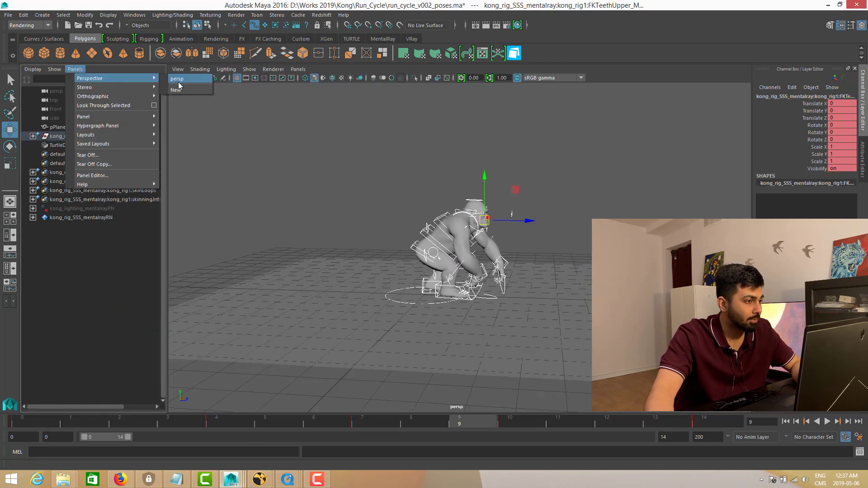
mouse_move(110, 118)
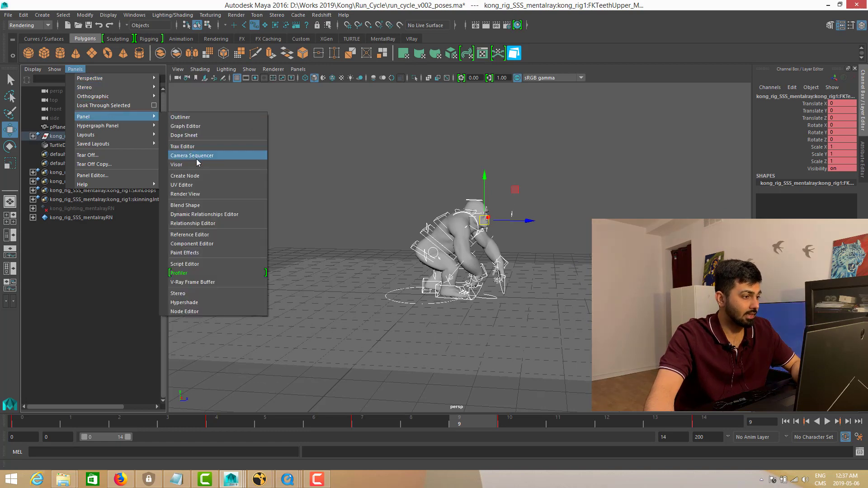
left_click(197, 127)
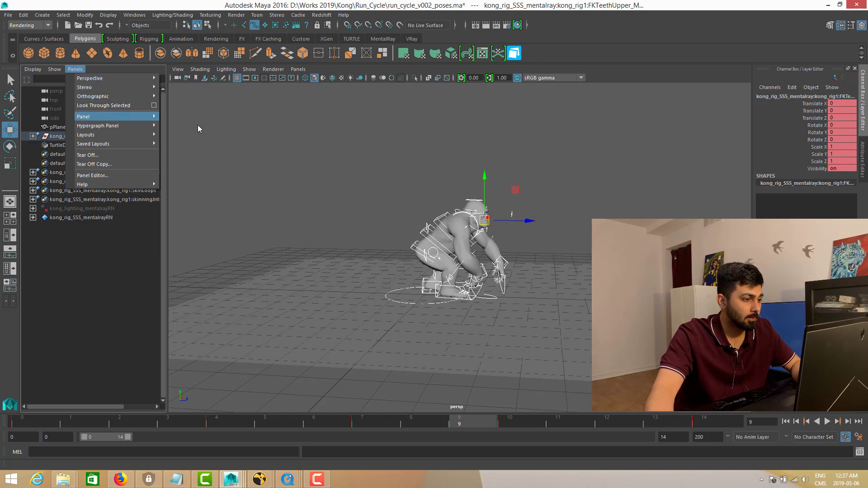
left_click_drag(187, 190, 486, 189)
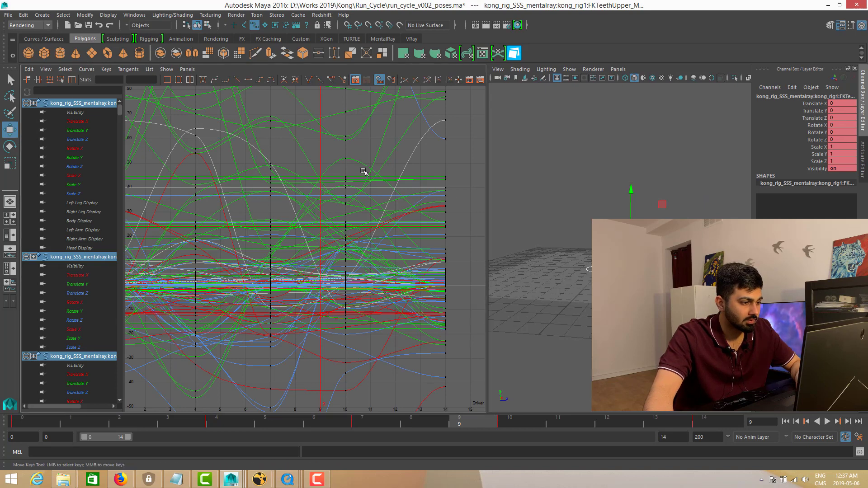
Step: Examine the curves and key spacing of all the rig controls in the poses scene's Graph Editor
right_click_drag(362, 171, 371, 225, "alt+shift")
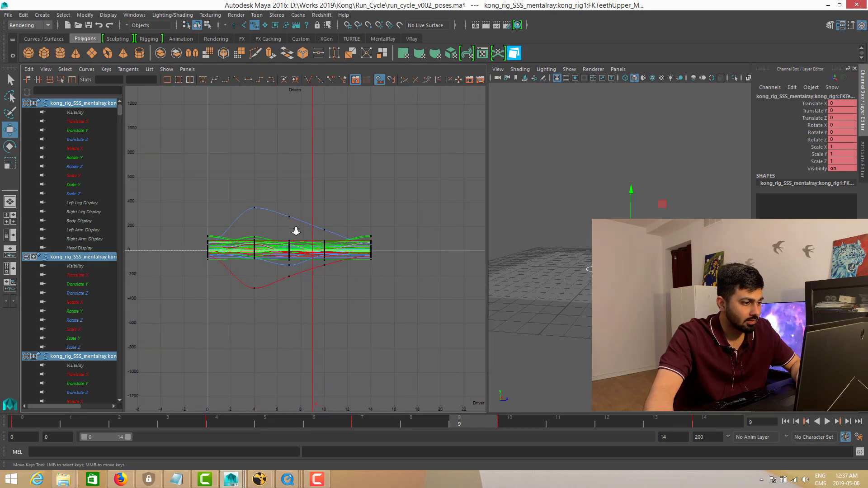
middle_click_drag(296, 231, 330, 230, "alt")
right_click_drag(330, 230, 371, 232, "alt")
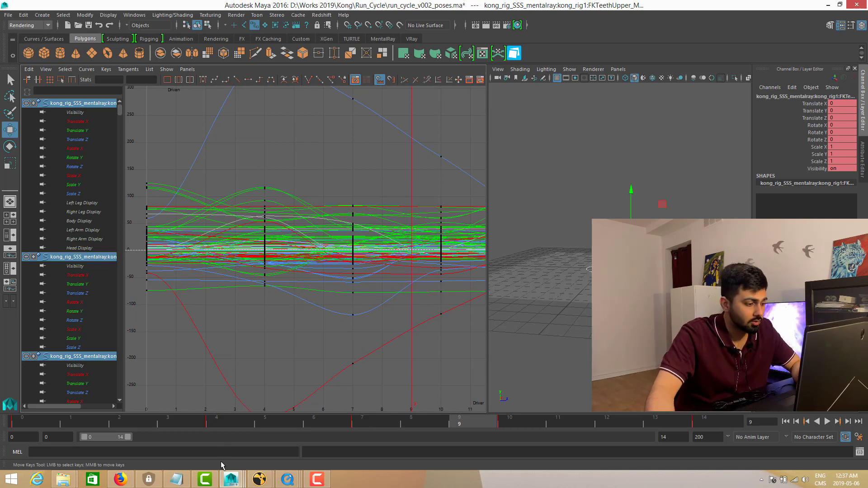
Step: Switch to the Maya window with run_cycle_v002_detailing.ma and select all of the ape's rig controls without the ground plane
left_click(231, 479)
left_click(185, 429)
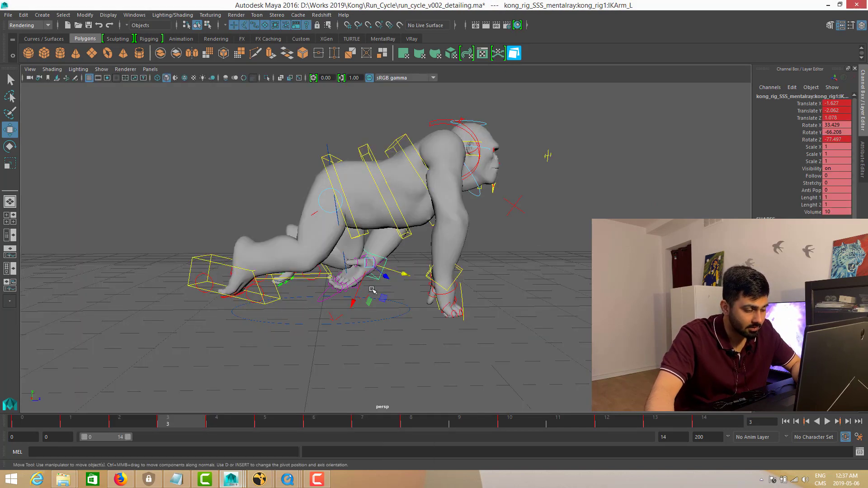
left_click_drag(650, 104, 164, 361)
left_click_drag(410, 270, 399, 277, "alt")
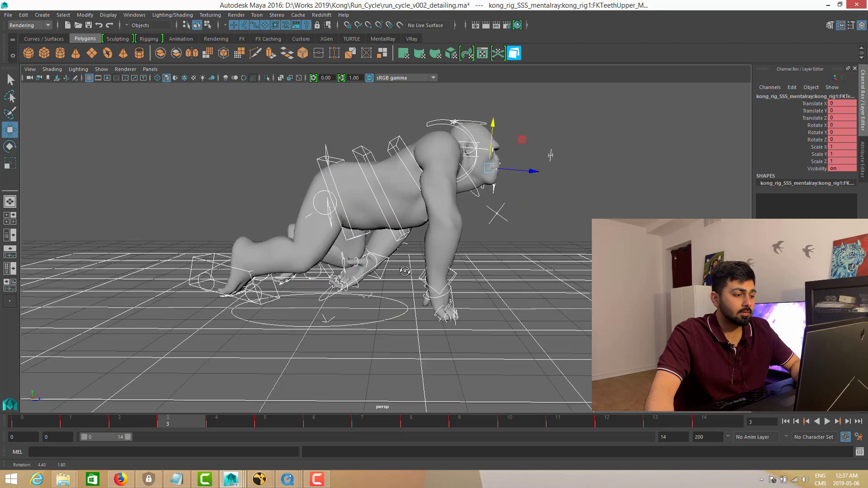
right_click_drag(399, 277, 389, 269, "alt")
left_click_drag(197, 226, 175, 256, "ctrl")
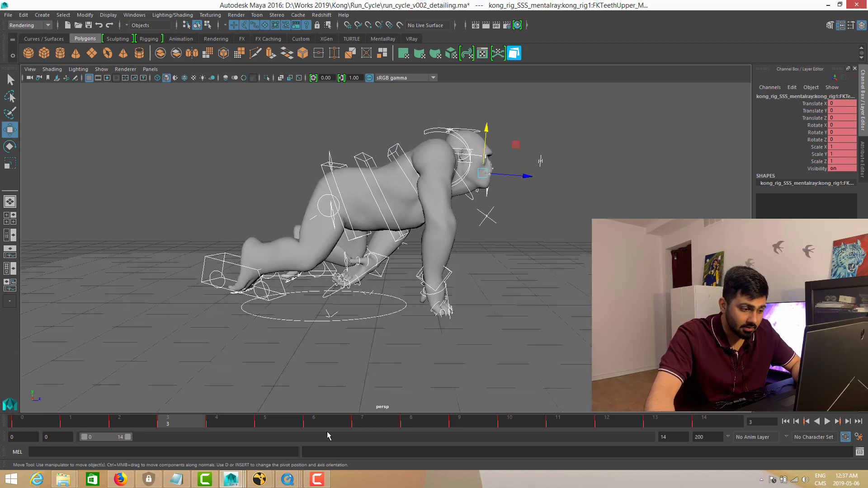
Step: Display the Graph Editor beside the view, examine all the detailed animation curves, and scrub to frame 1
key("space")
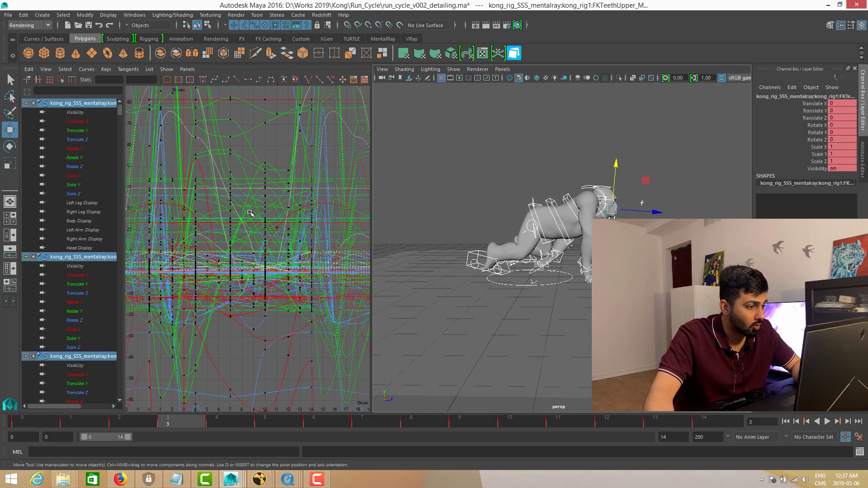
right_click_drag(273, 220, 279, 237, "alt")
left_click_drag(205, 421, 75, 424)
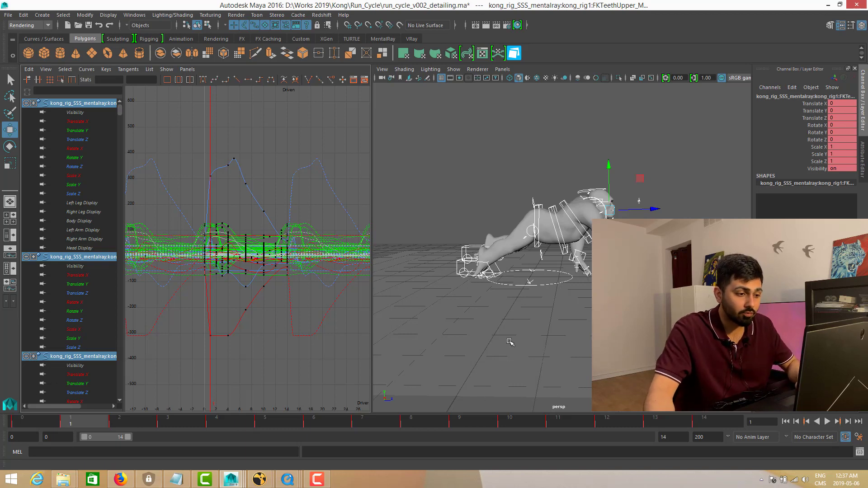
Step: Select the ape's hip spine control IKSpine1_M and isolate and frame its Translate Z curve in the Graph Editor
key("space")
left_click(345, 167)
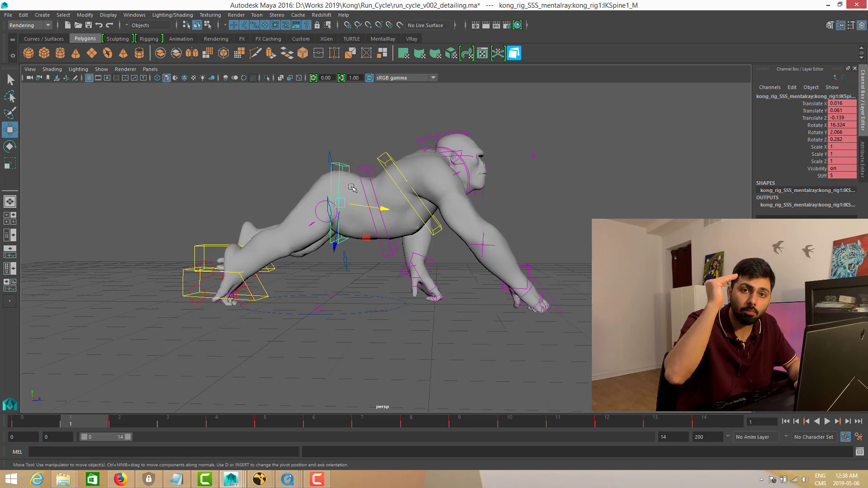
key("space")
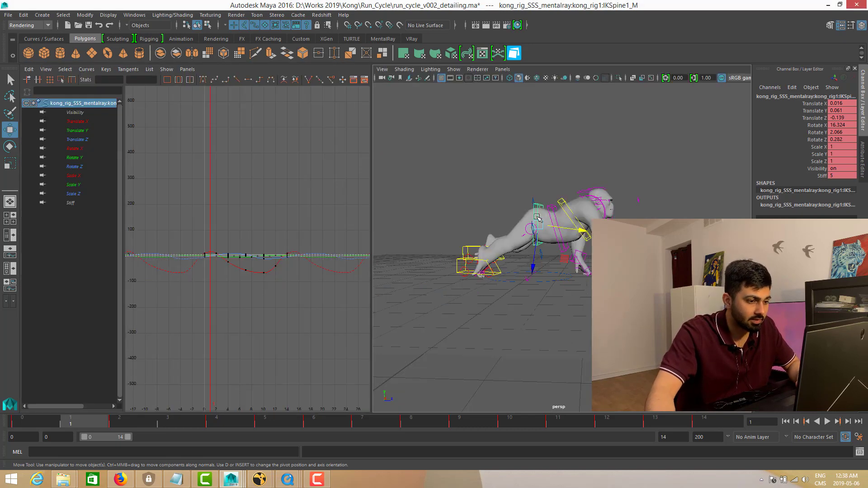
left_click(77, 139)
middle_click_drag(218, 204, 245, 192, "alt")
right_click_drag(545, 217, 571, 211, "alt")
left_click_drag(519, 191, 530, 189, "alt")
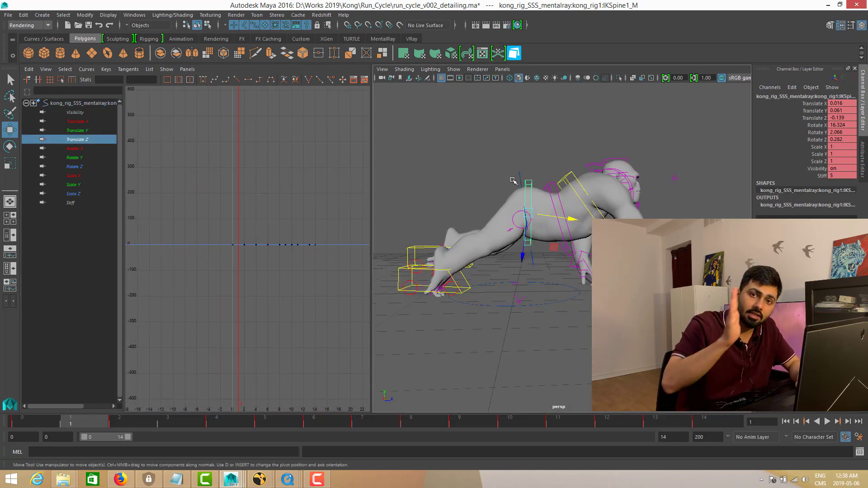
left_click_drag(499, 189, 525, 179, "alt")
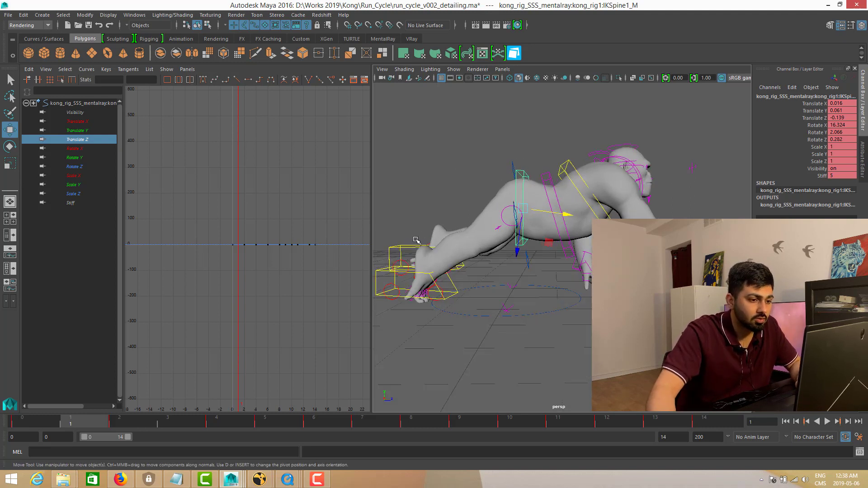
key("f")
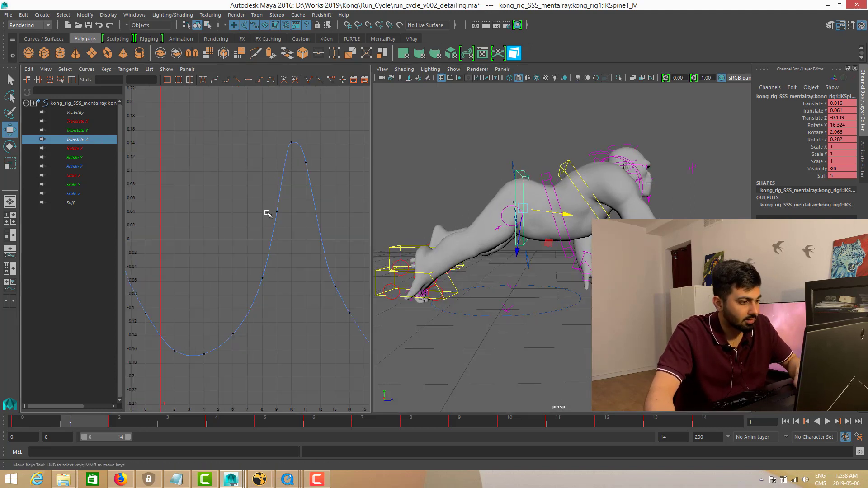
Step: Compare the hip control's Translate Z curve with the body motion by playing the cycle, stopping on frame 10, and scrubbing to frame 4
middle_click_drag(291, 225, 295, 217, "alt")
middle_click_drag(247, 229, 254, 213, "alt")
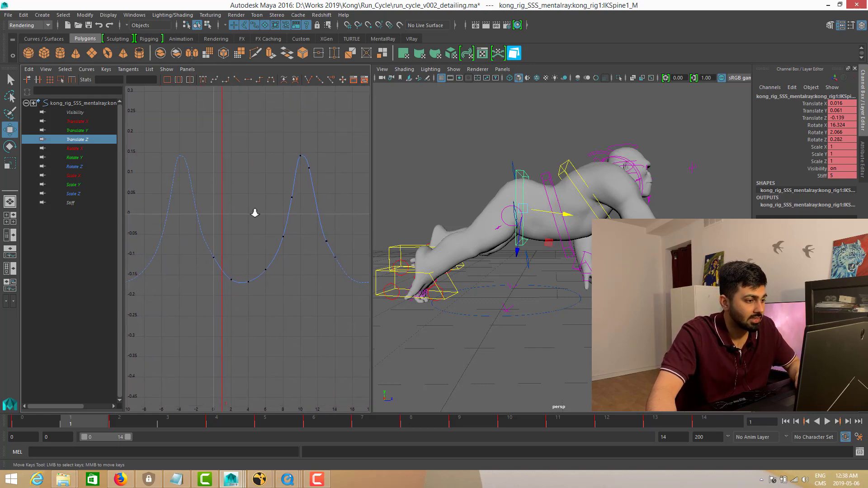
scroll(253, 217, "up", 4)
scroll(260, 219, "down", 3)
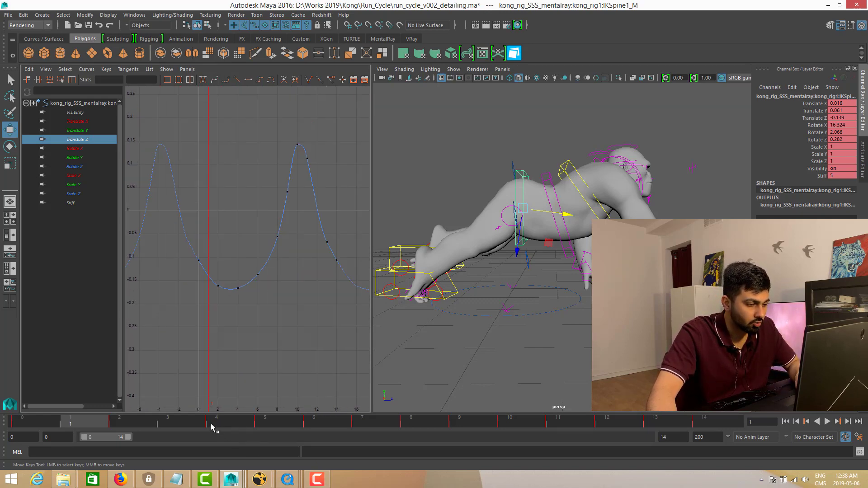
key("alt+v")
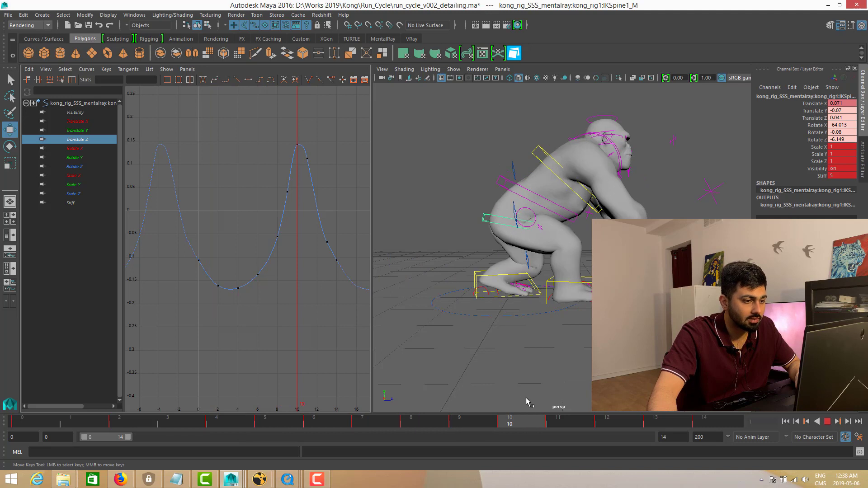
key("alt+v")
left_click_drag(530, 318, 537, 287, "alt")
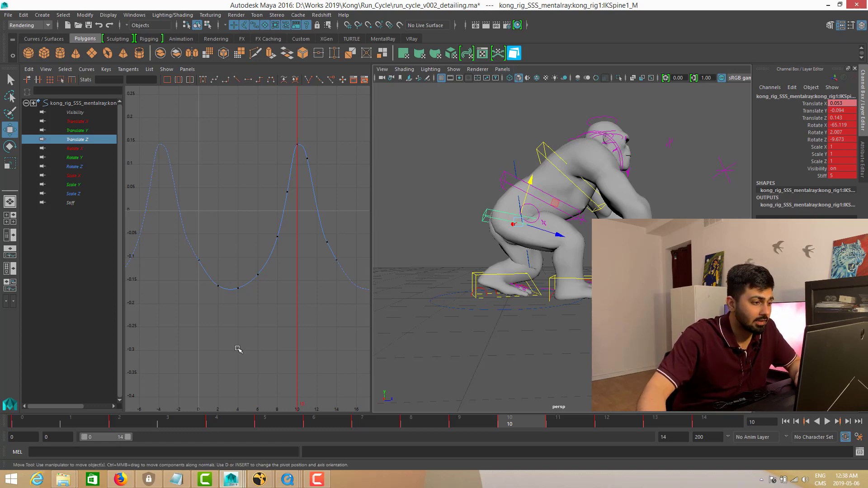
left_click_drag(35, 425, 221, 423)
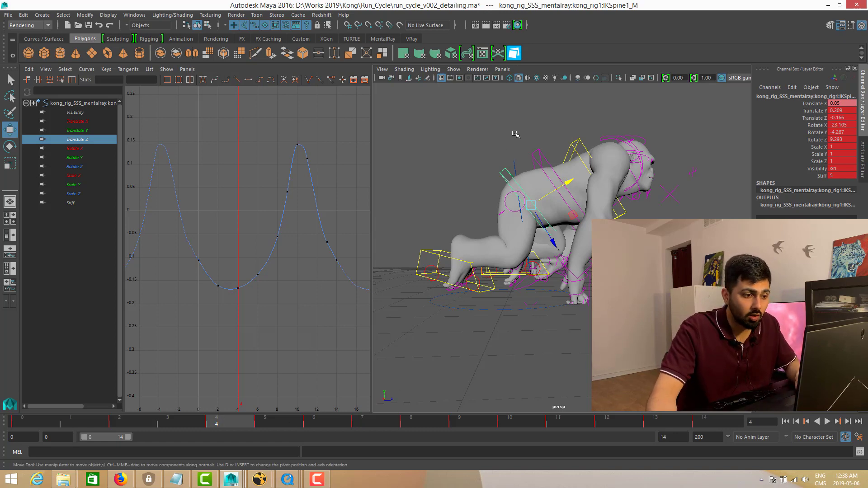
Step: Select the upper spine control IKSpine3_M, examine its curves, and isolate its Translate Z curve in the Graph Editor
left_click(577, 141)
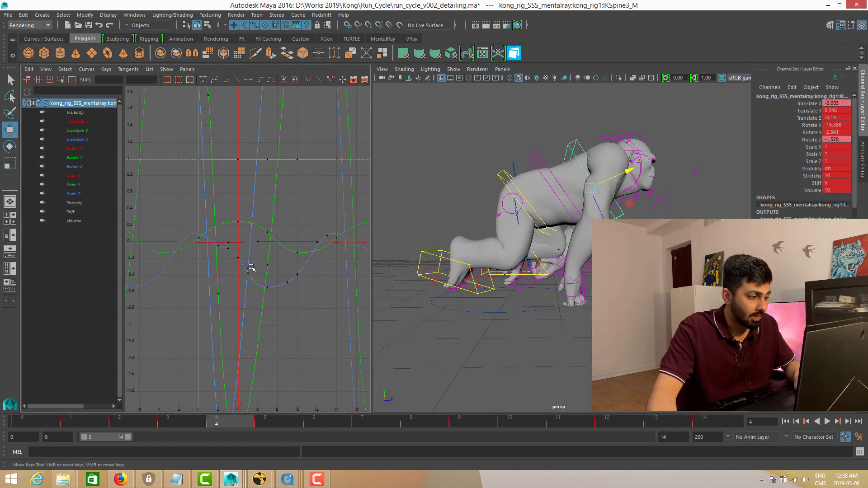
right_click_drag(261, 224, 286, 267, "alt+shift")
middle_click_drag(287, 267, 272, 298, "alt")
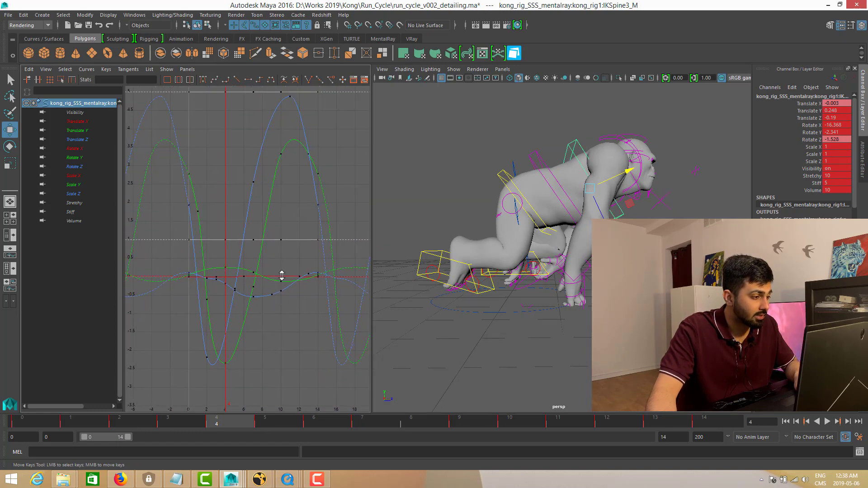
right_click_drag(282, 275, 281, 287, "alt+shift")
left_click(91, 130)
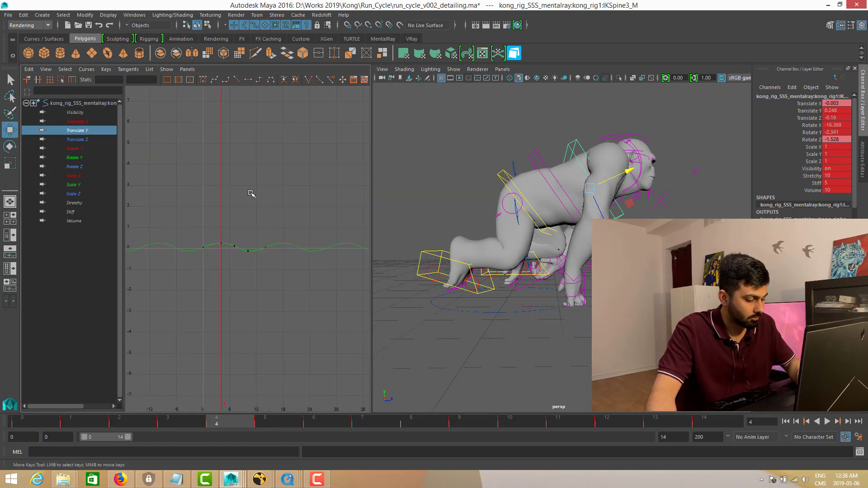
key("f")
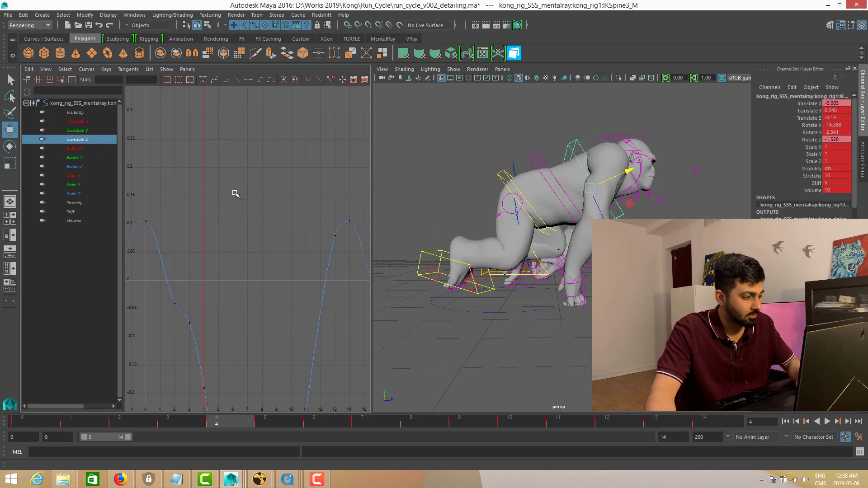
Step: Frame the upper spine control's Translate Z curve and compare it with the body motion by playing the cycle and scrubbing to frames 7 and 14
key("f")
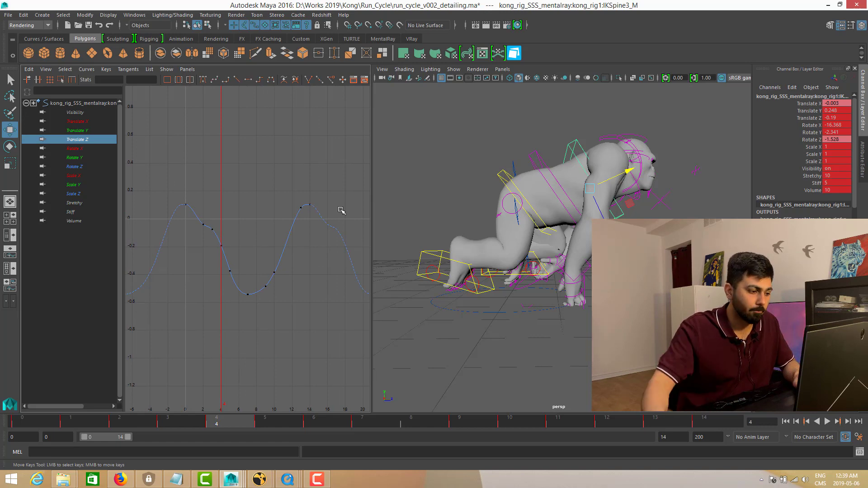
key("alt+v")
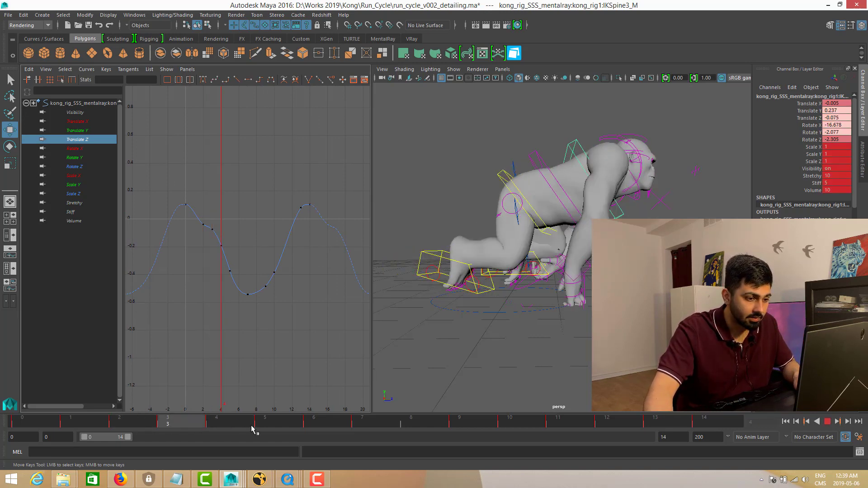
left_click_drag(253, 429, 349, 419)
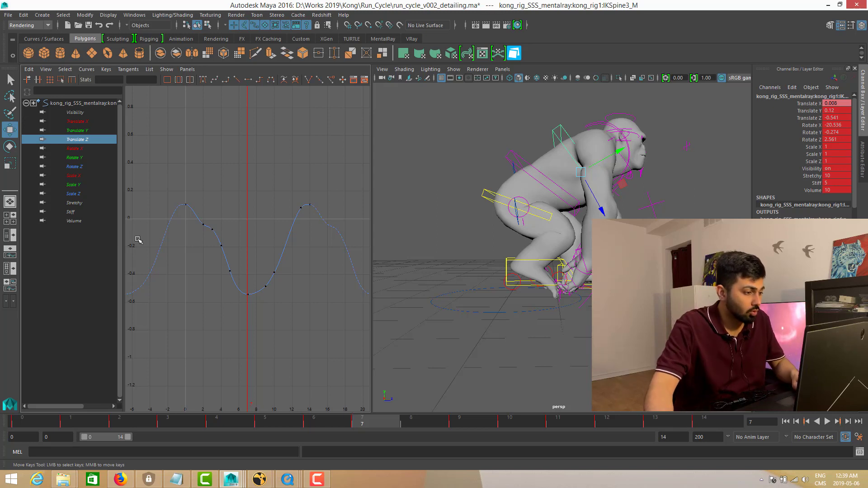
left_click_drag(384, 423, 737, 423)
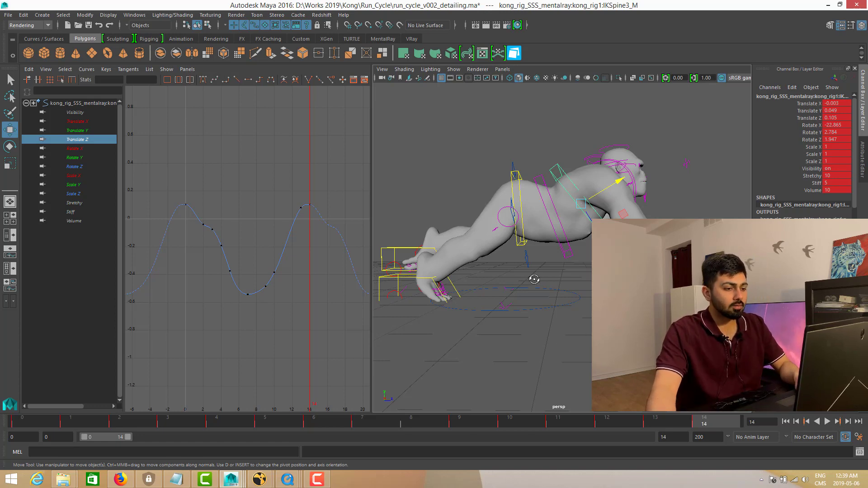
Step: Maximize the perspective view and examine the ape's full stretched pose at frame 14 from the side and from farther away
left_click_drag(534, 277, 552, 282, "alt")
key("space")
right_click_drag(551, 281, 395, 281, "alt")
left_click_drag(475, 286, 497, 275, "alt")
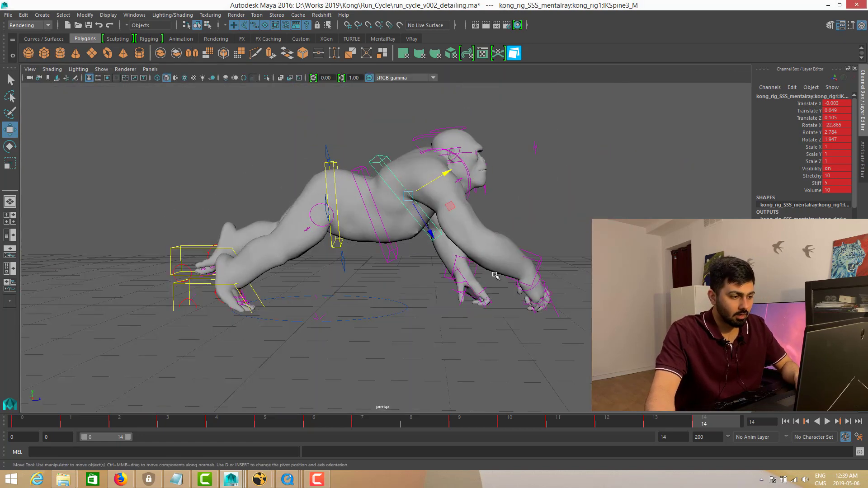
right_click_drag(496, 276, 345, 280, "alt")
middle_click_drag(346, 279, 348, 292, "alt")
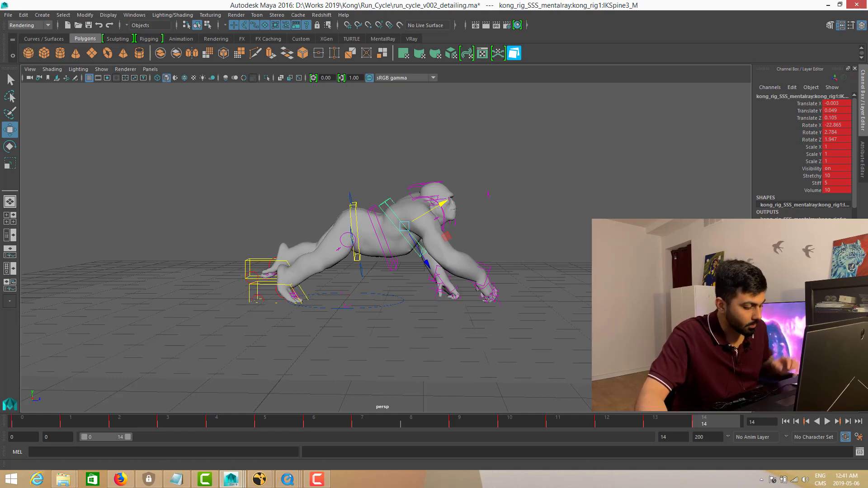
left_click_drag(508, 251, 420, 282, "alt")
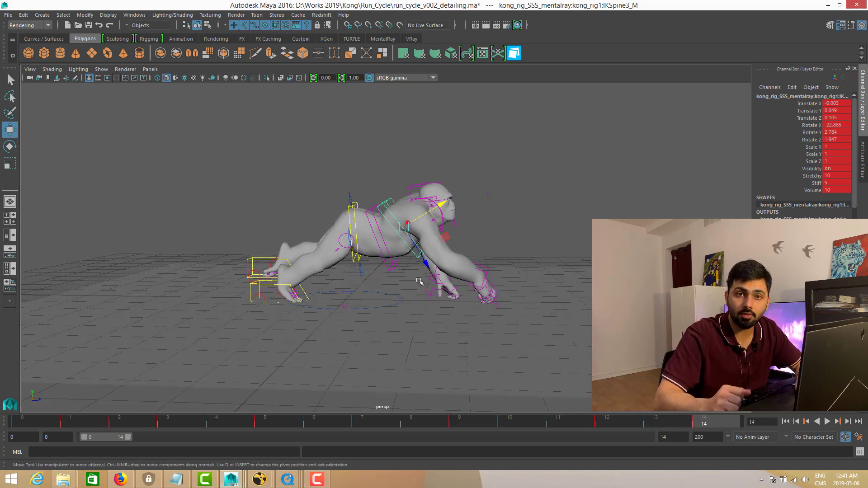